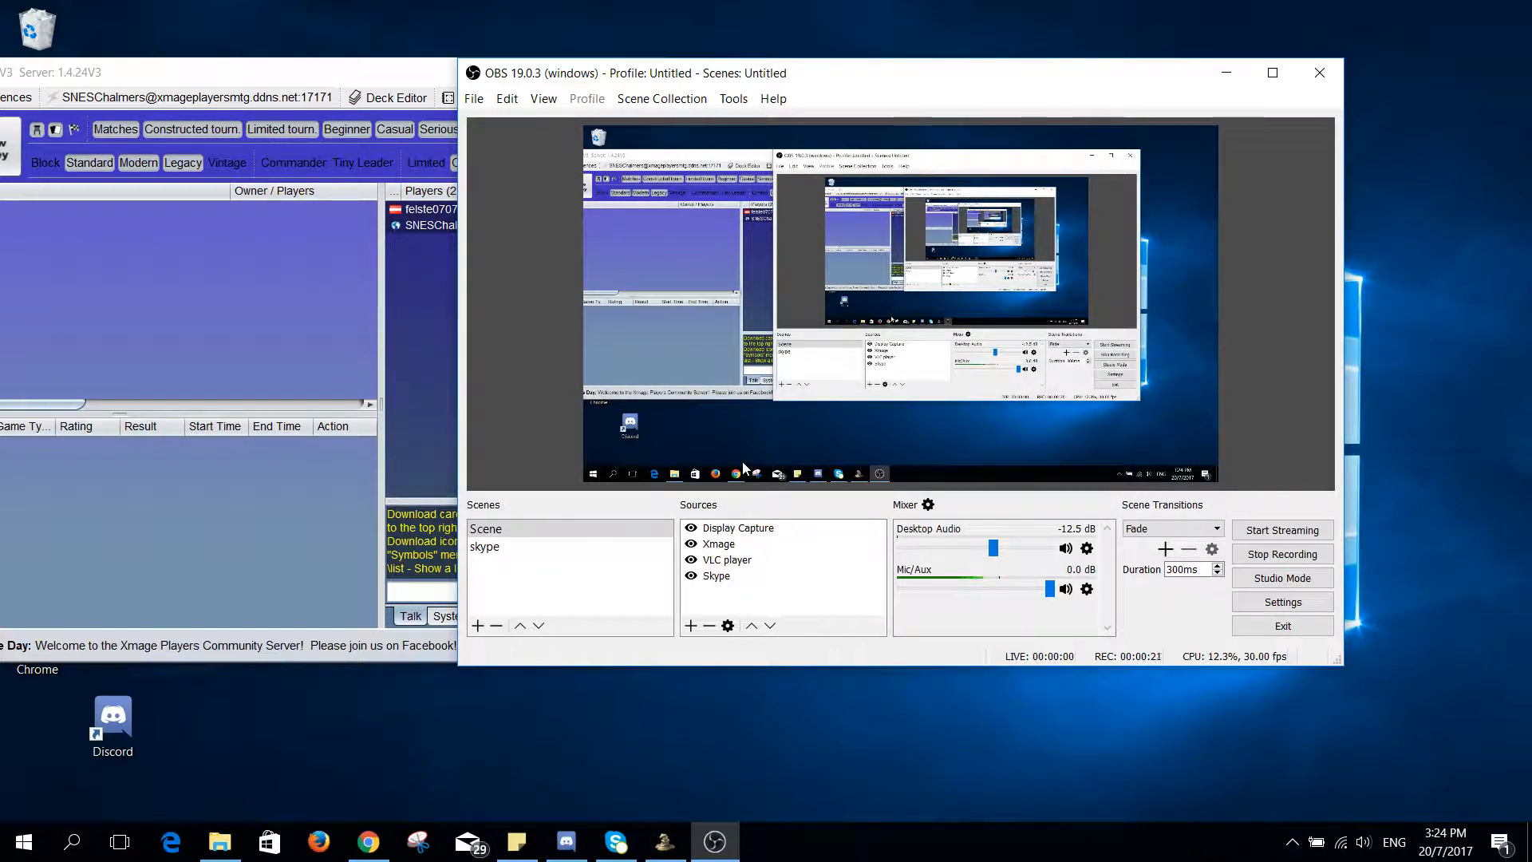
# Step: View the OBS Studio download page in the browser and return to OBS
pyautogui.click(367, 842)
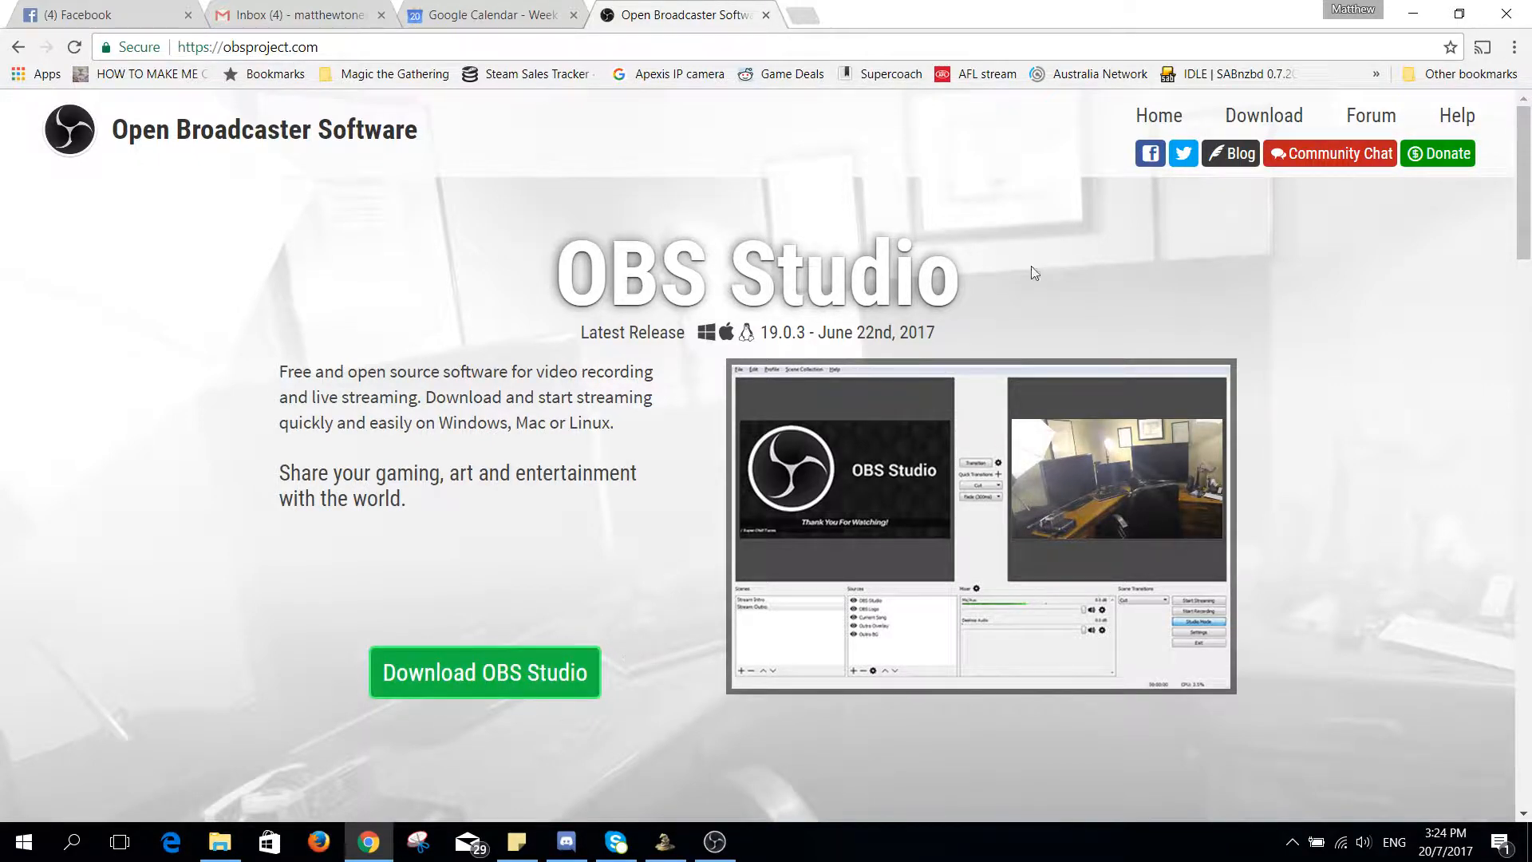
pyautogui.click(1414, 14)
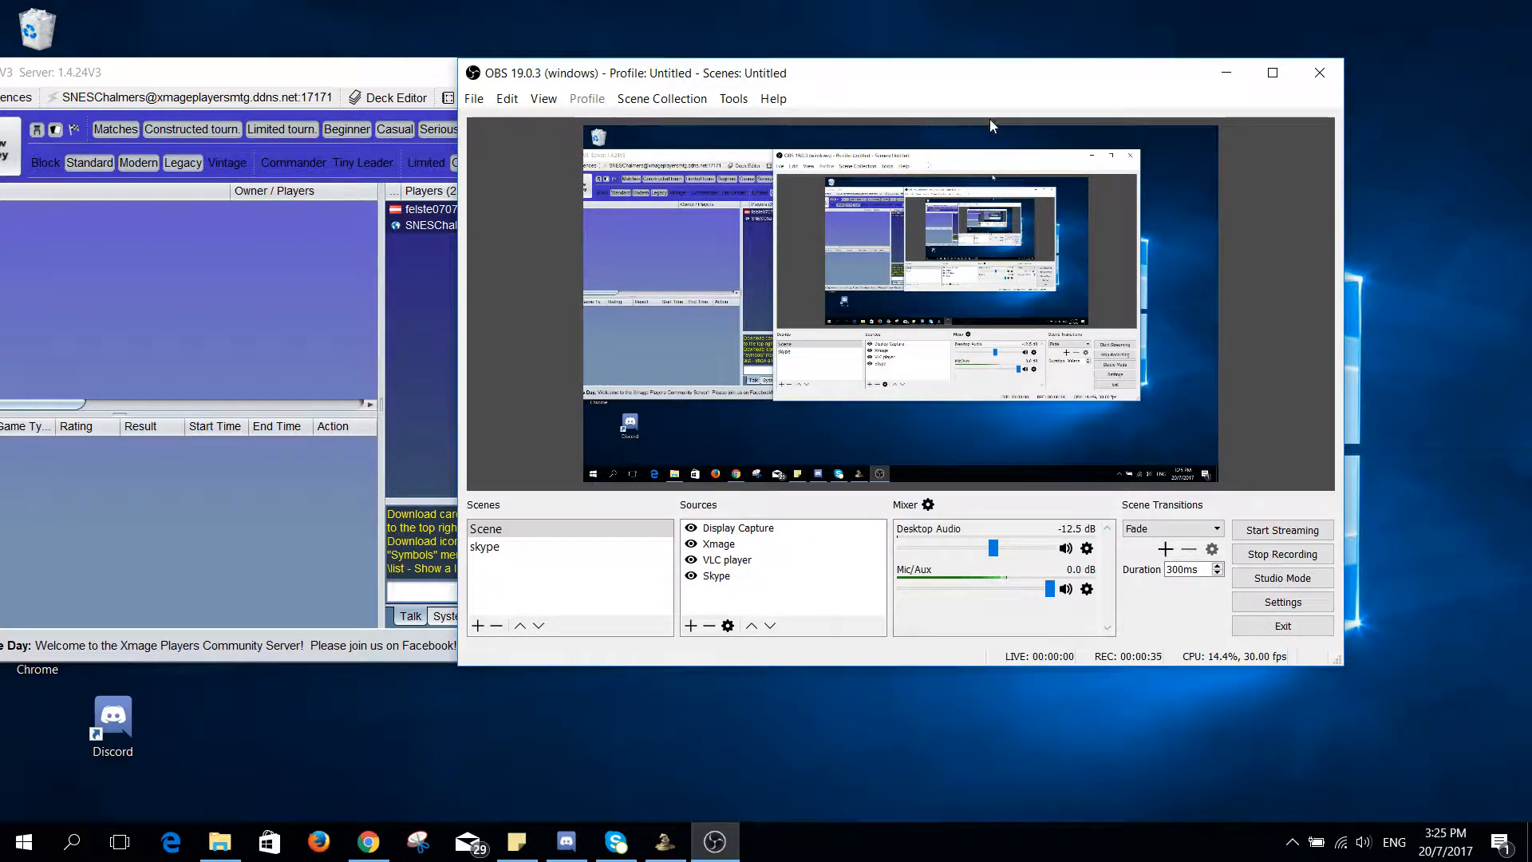
# Step: Move the OBS window further aside, minimize and restore the XMage window behind it, and return to OBS
pyautogui.moveTo(990, 73); pyautogui.dragTo(1102, 72)
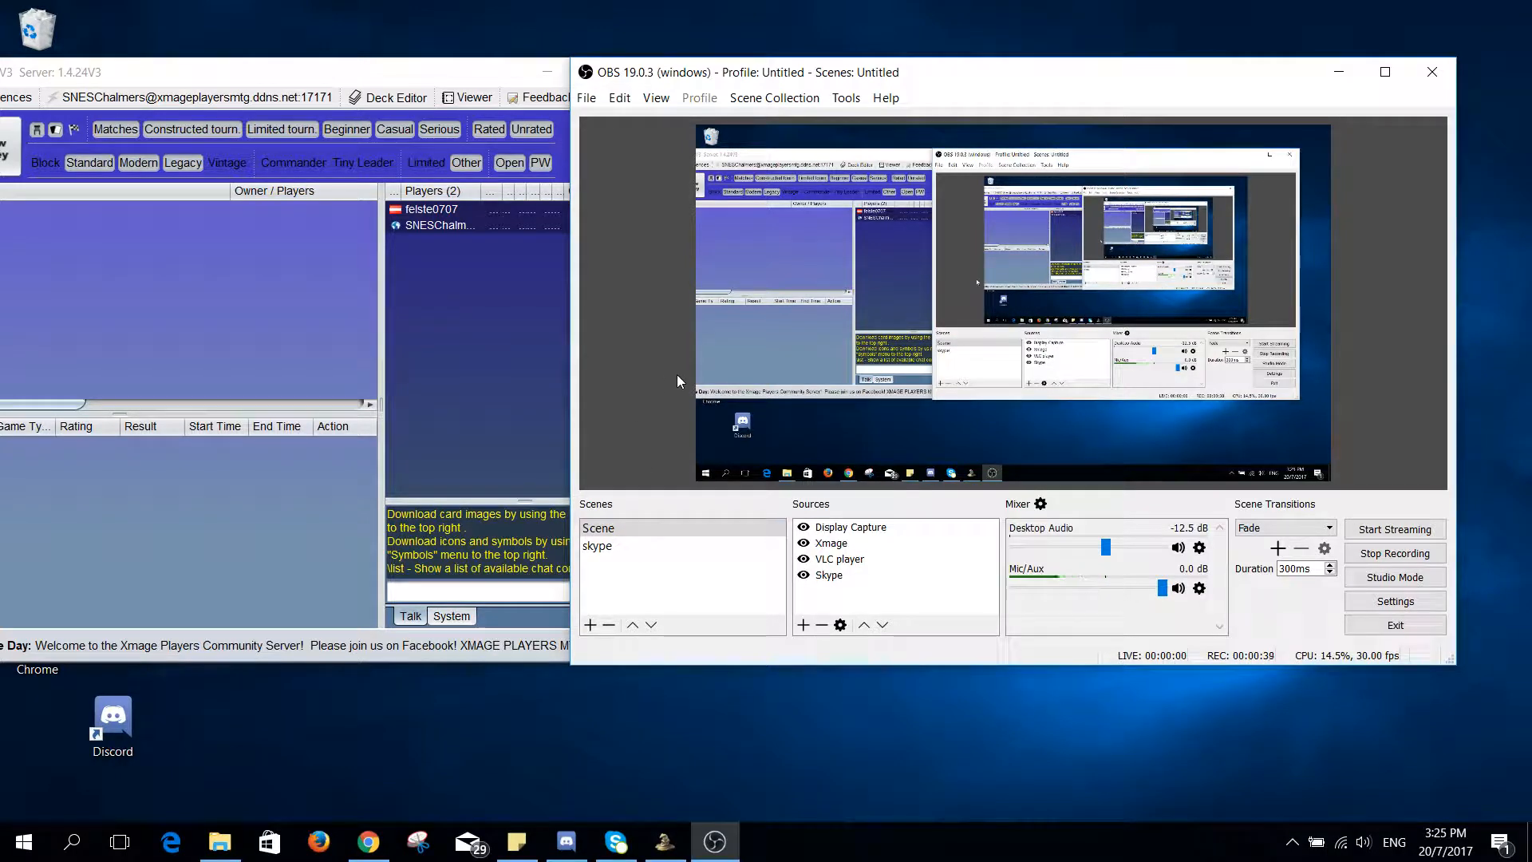
pyautogui.click(537, 82)
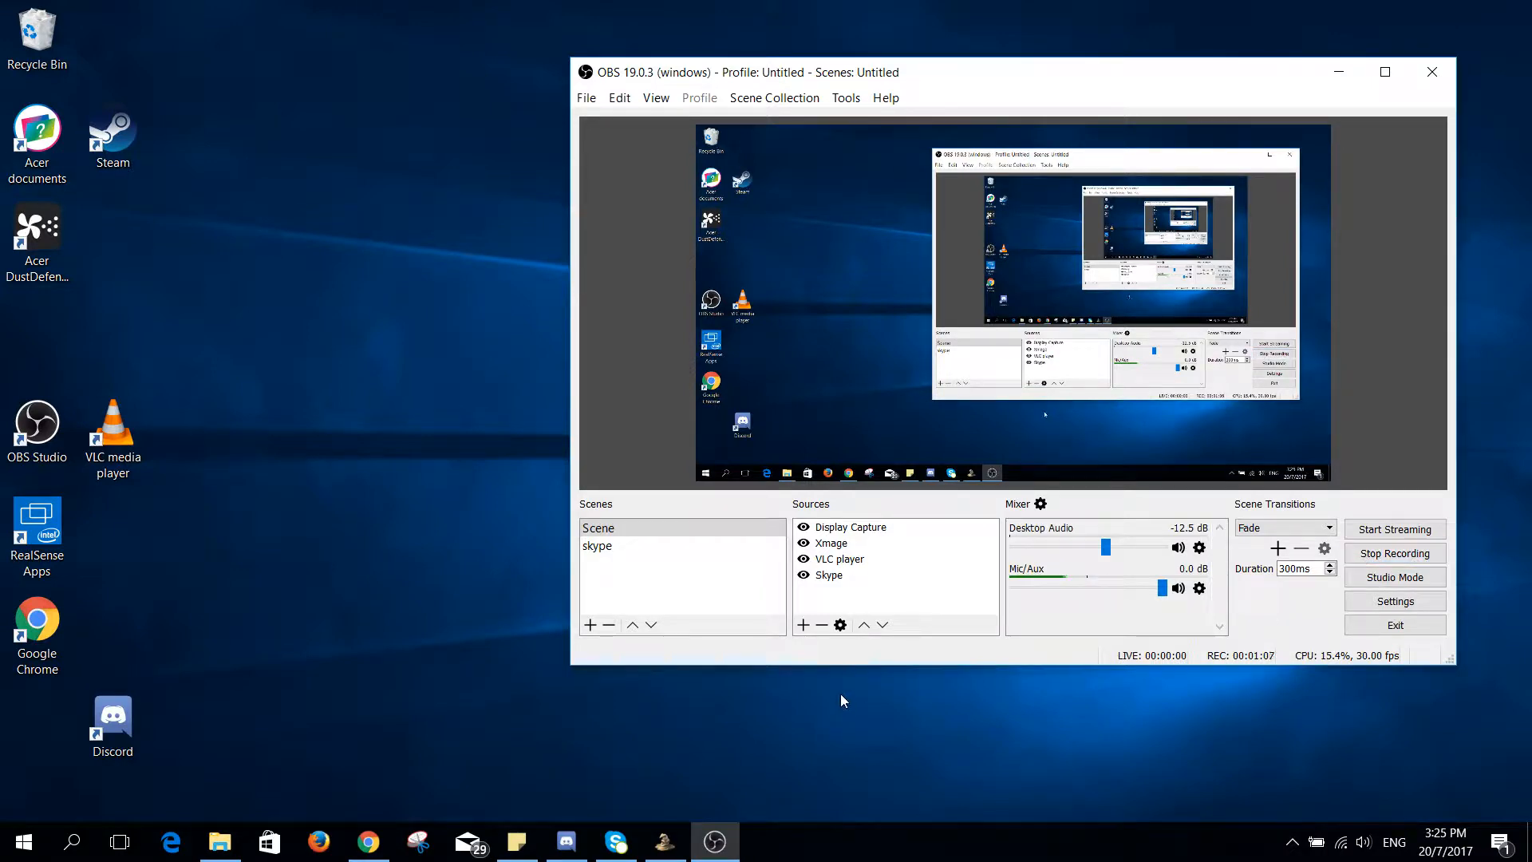
pyautogui.moveTo(659, 857)
pyautogui.click(665, 842)
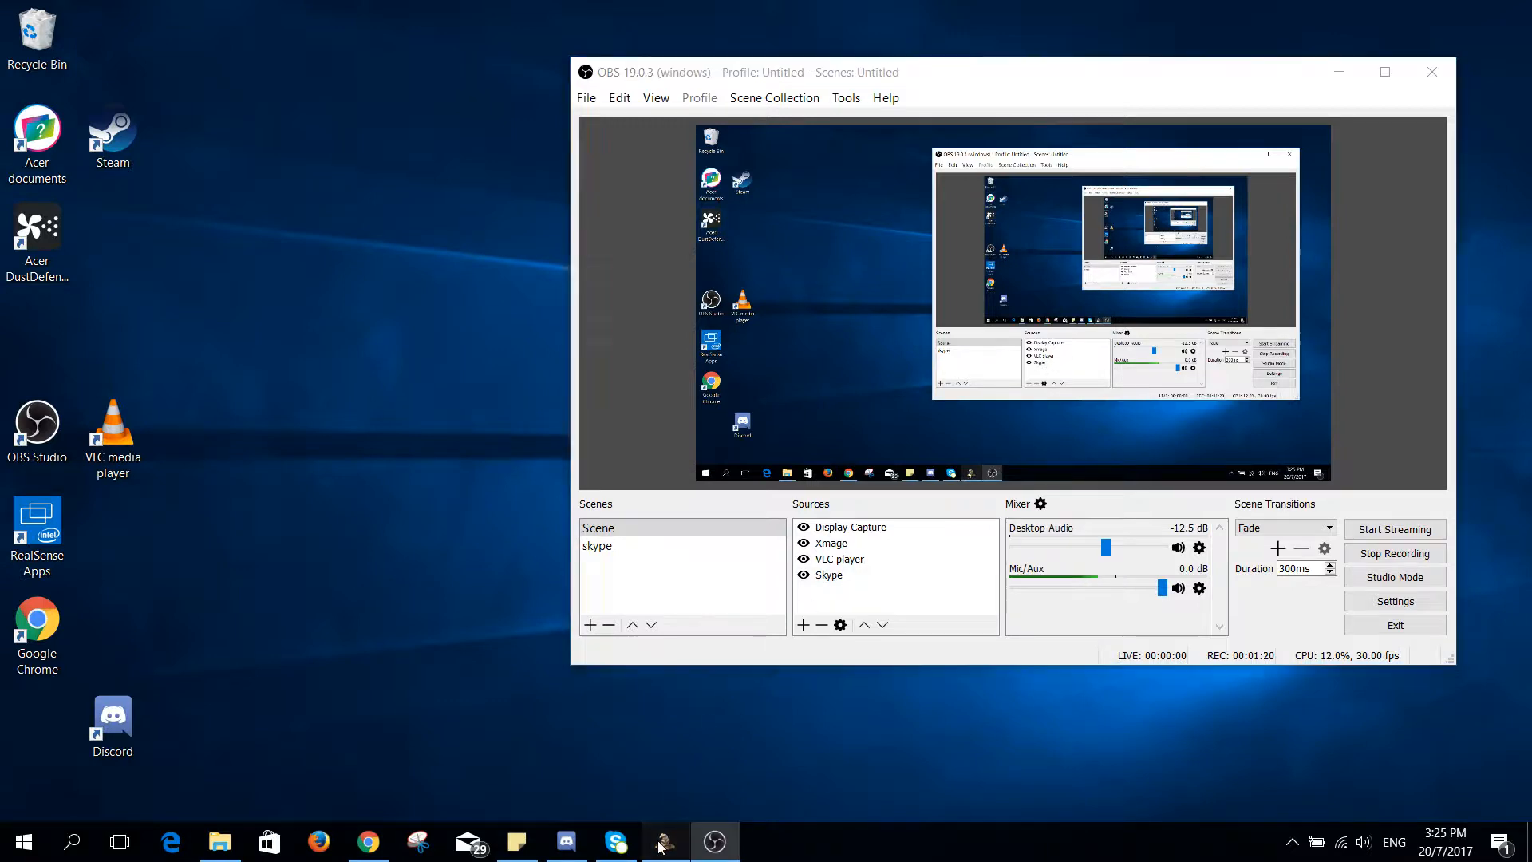
pyautogui.hotkey('alt', 'Tab')
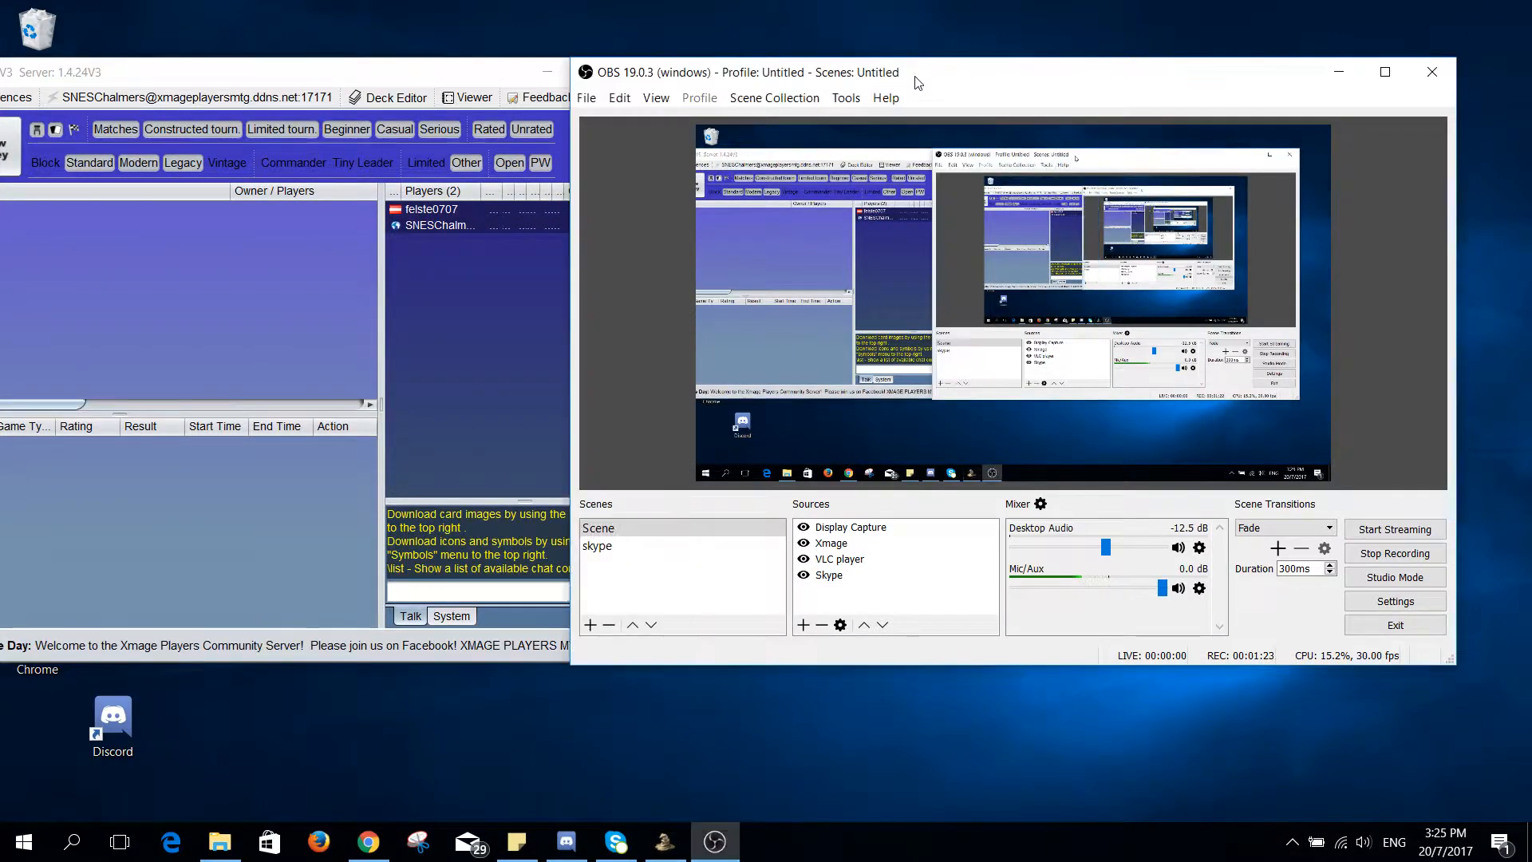
# Step: Add a new Window Capture source named "Xmage test window" to the current scene
pyautogui.click(803, 626)
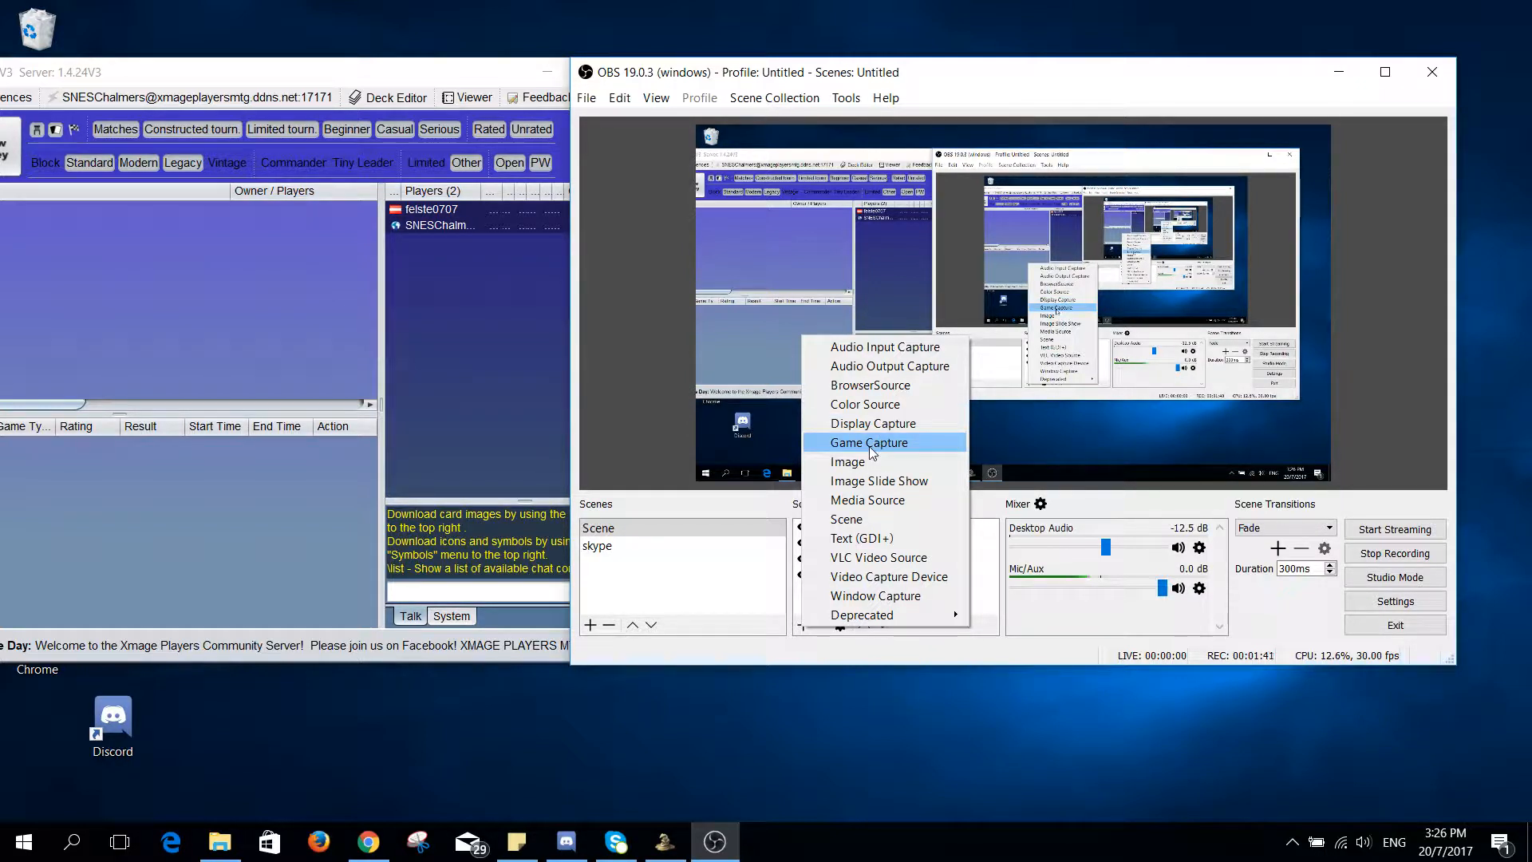
pyautogui.click(840, 596)
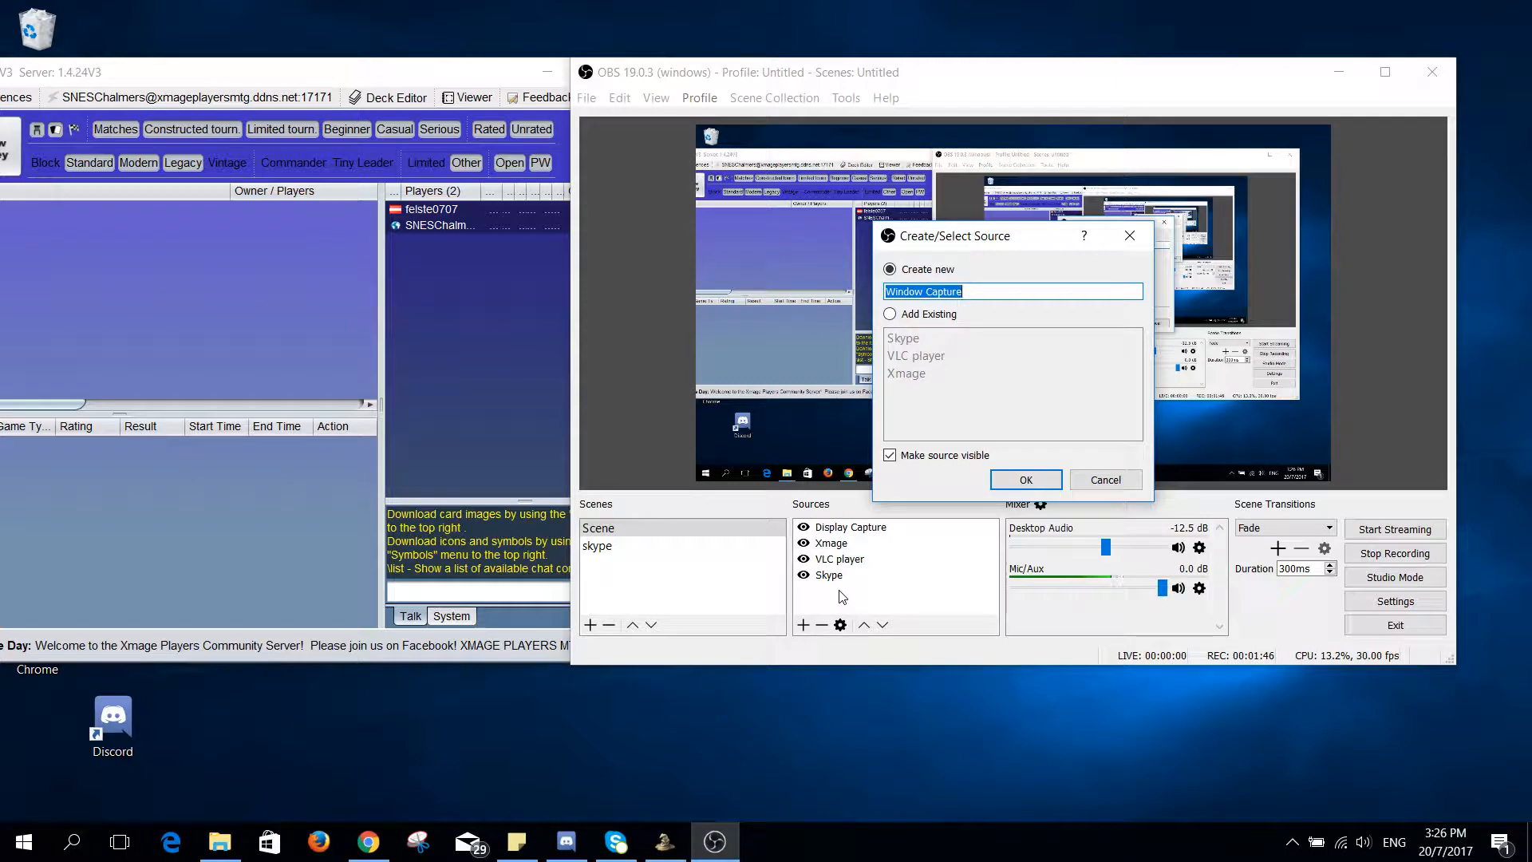
pyautogui.write('Xmage test ')
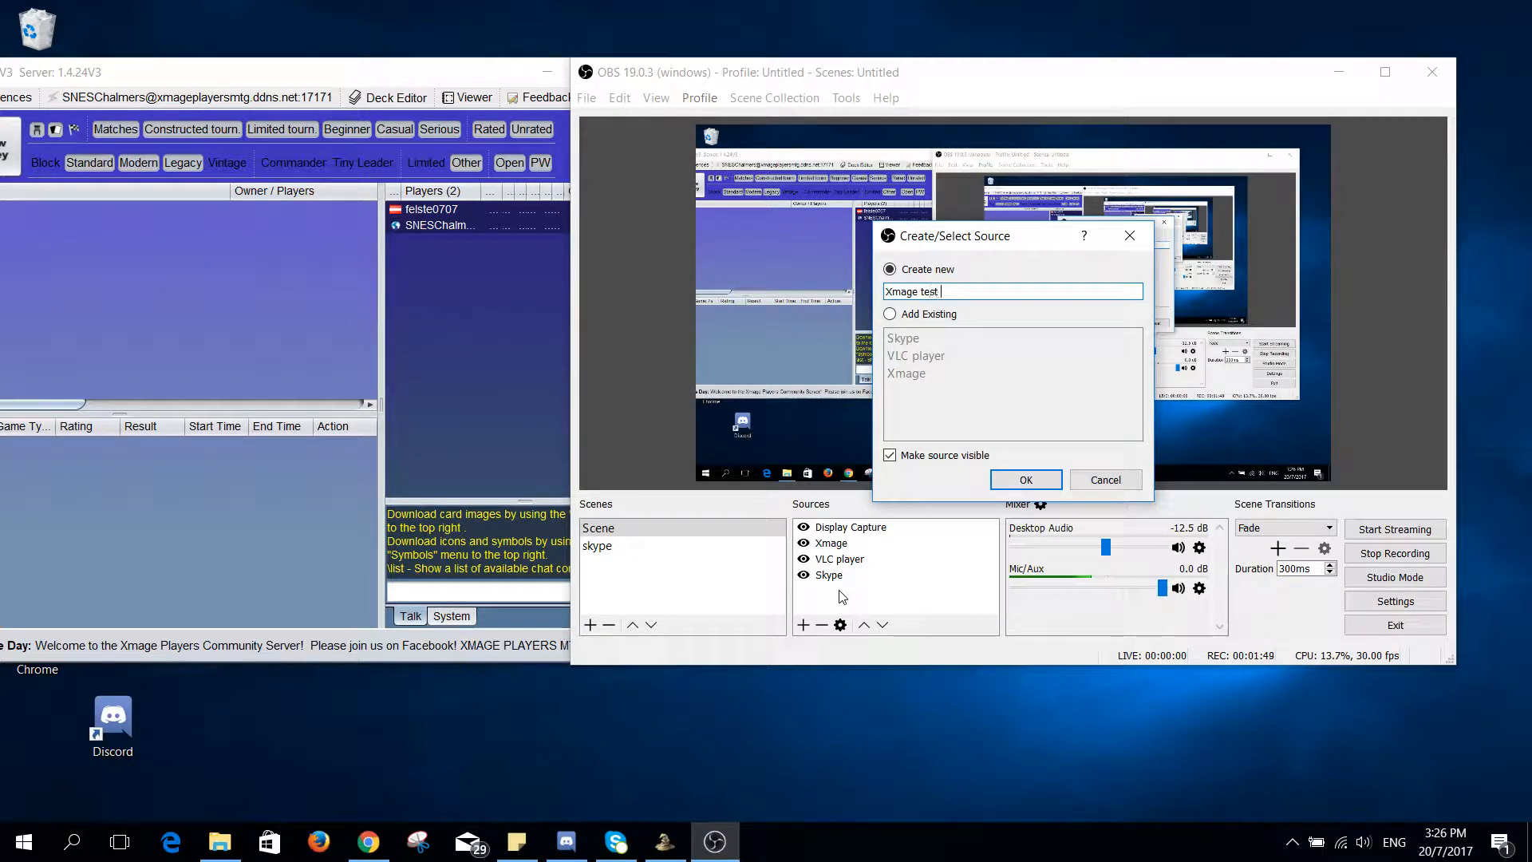
pyautogui.write('wubdiw=')
pyautogui.press('BackSpace')
pyautogui.press('BackSpace')
pyautogui.press('BackSpace')
pyautogui.write('indow')
pyautogui.click(1020, 478)
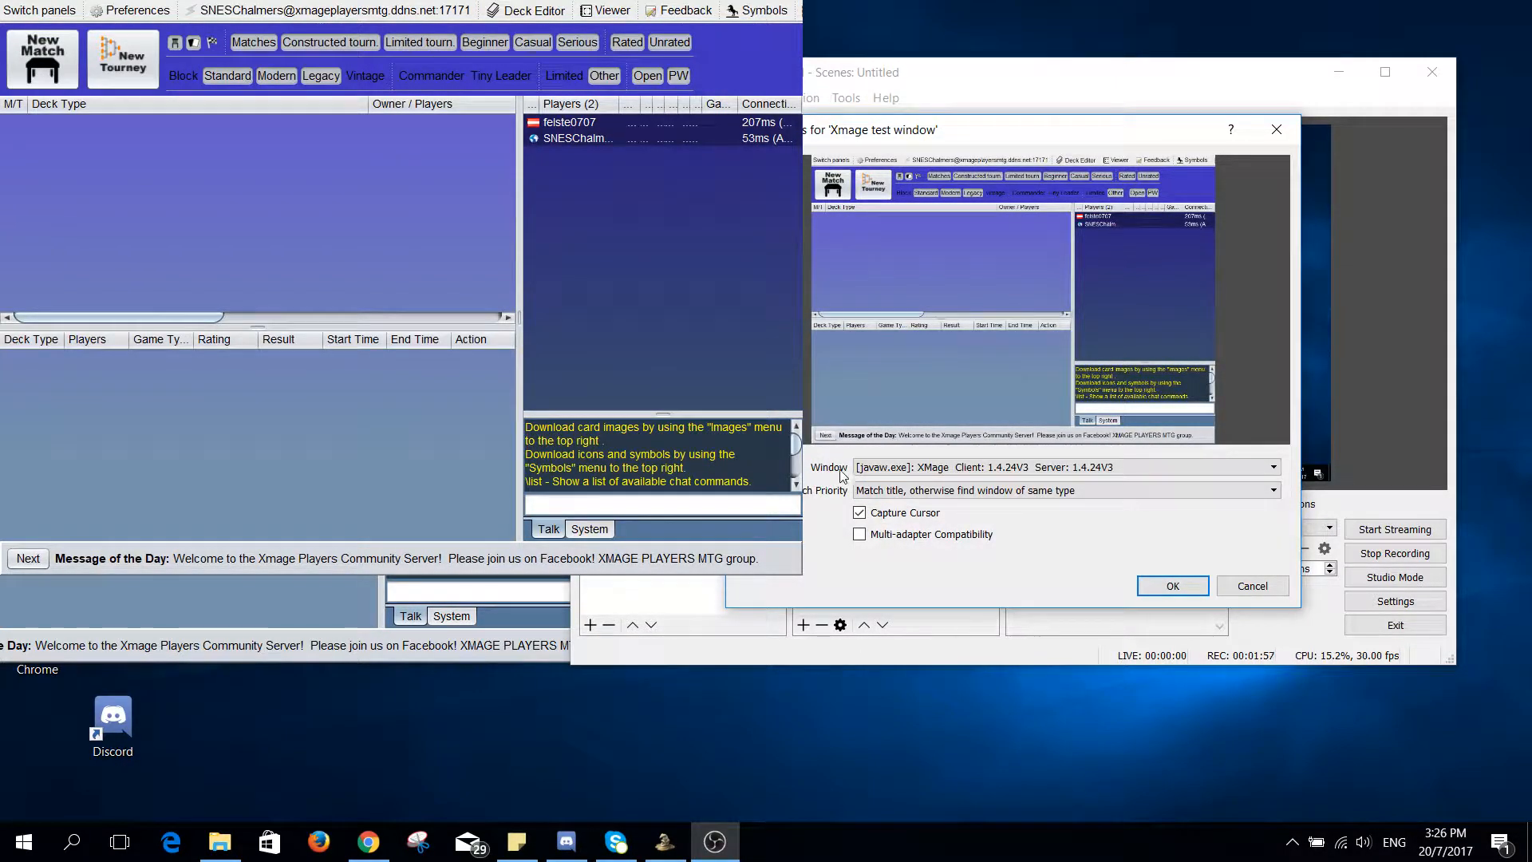
# Step: Set the source to capture the [javaw.exe] XMage client window with cursor capture turned off, and apply the properties
pyautogui.click(1117, 467)
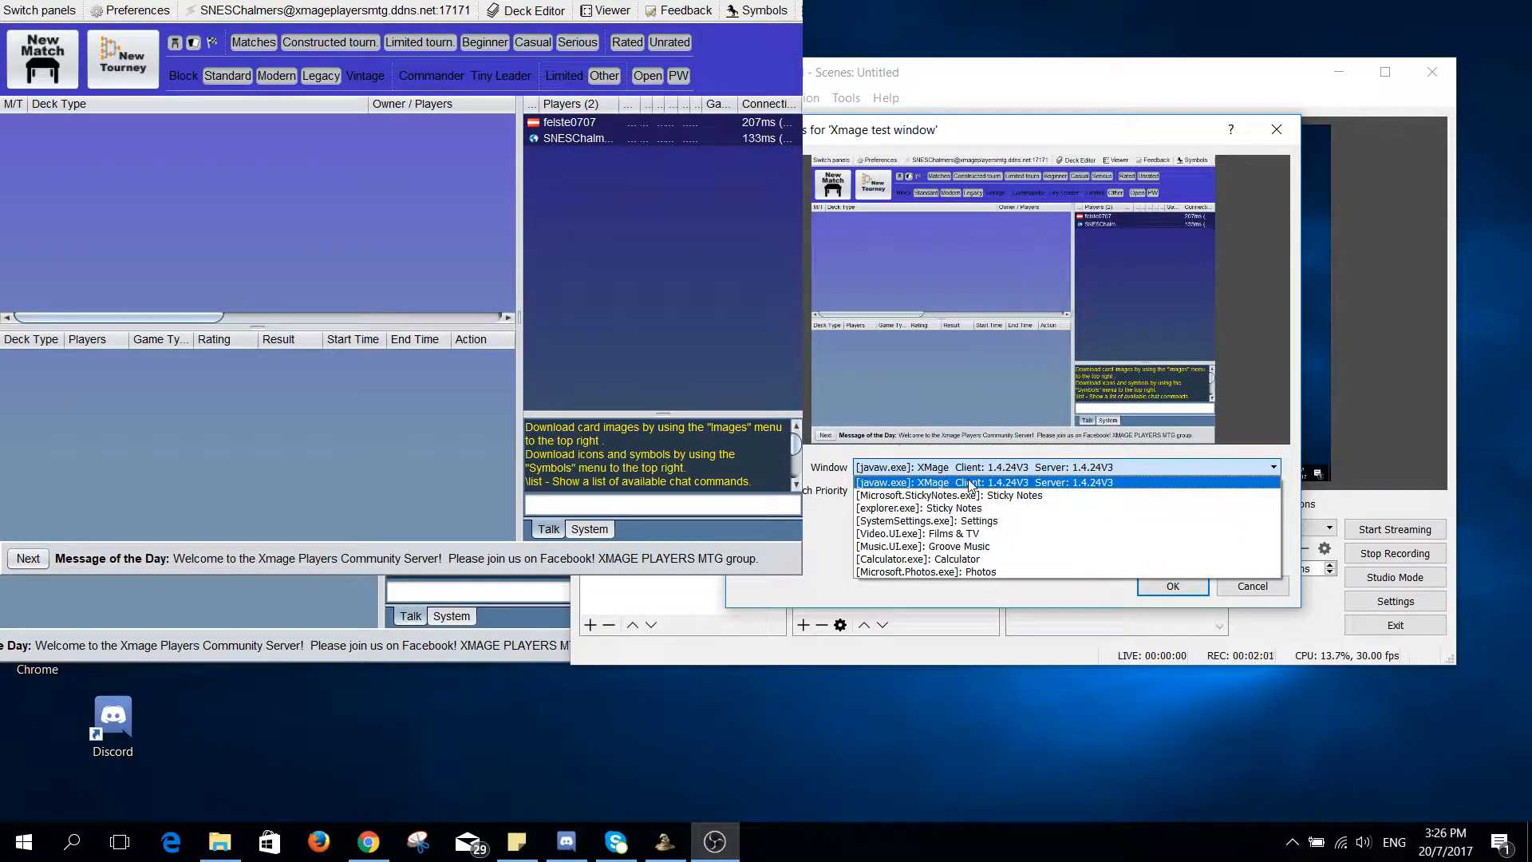
pyautogui.click(1077, 483)
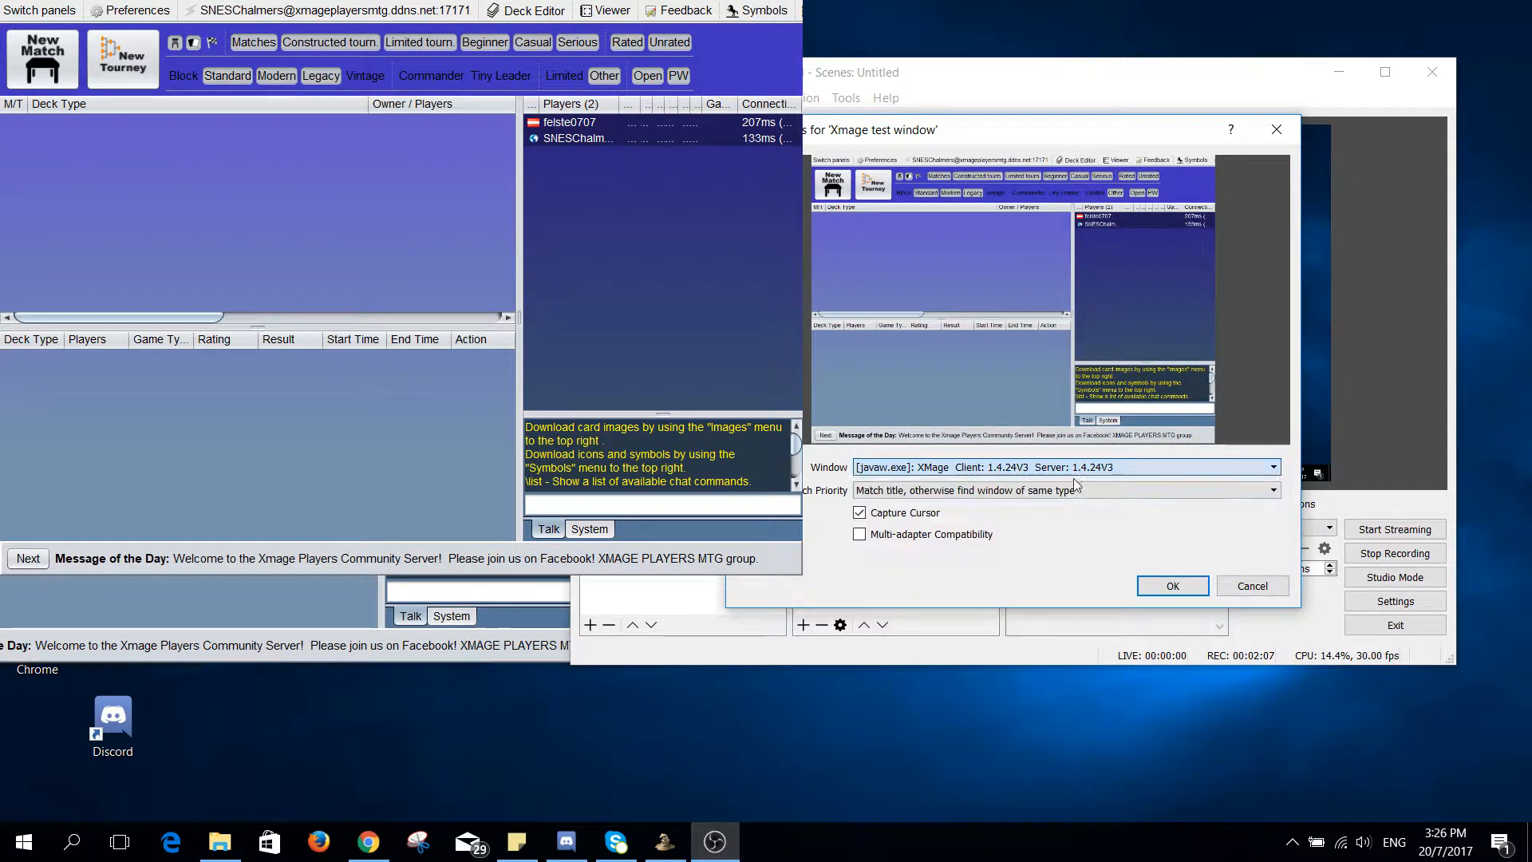
pyautogui.click(861, 514)
pyautogui.click(1171, 587)
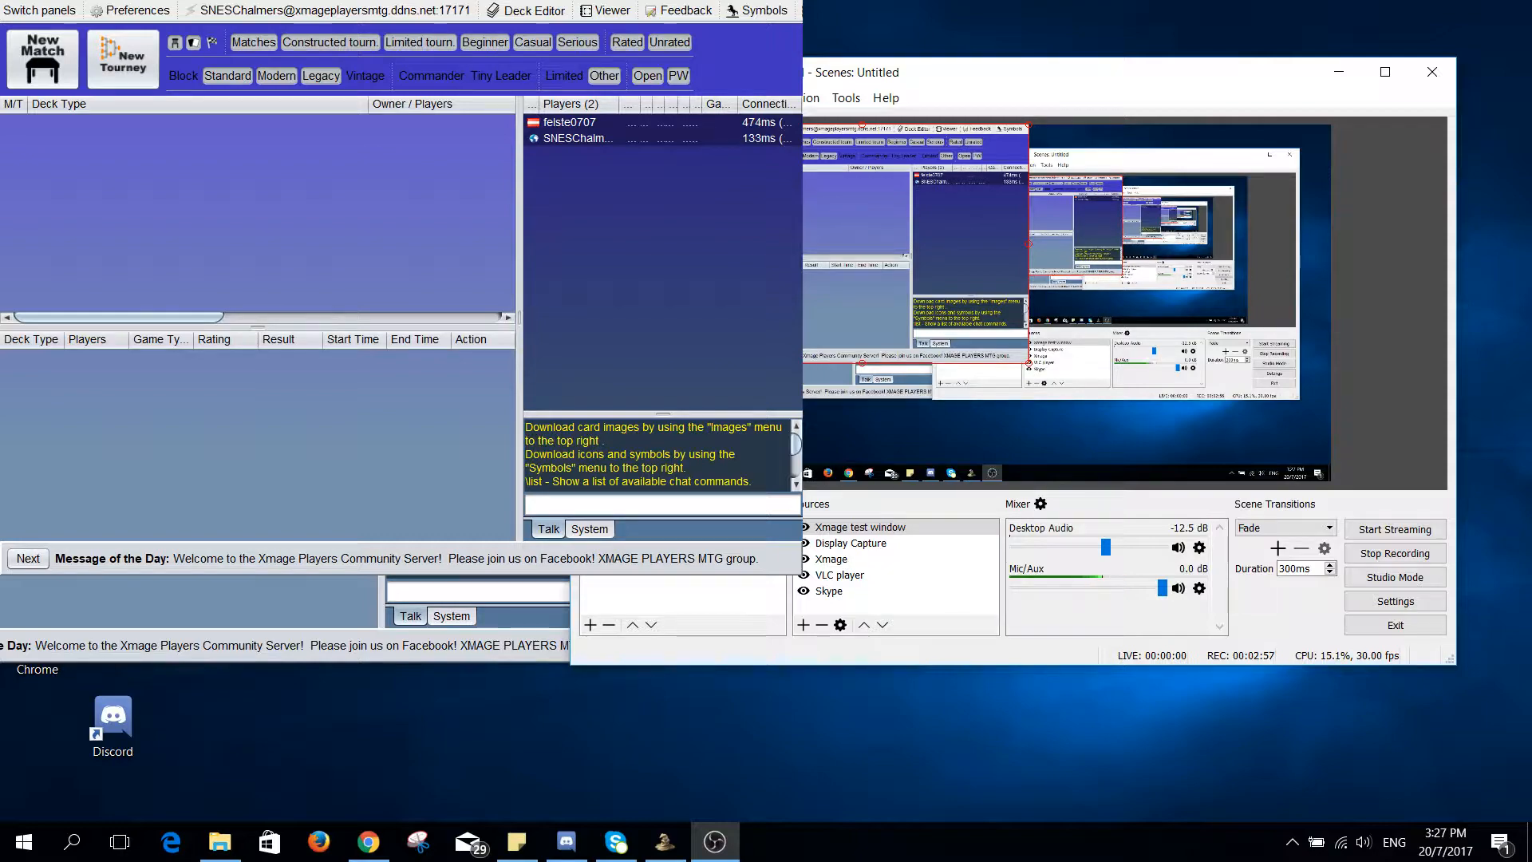
# Step: Shrink the XMage capture in the preview and place it against the canvas's left edge, slightly below the top
pyautogui.moveTo(1028, 364); pyautogui.dragTo(899, 272)
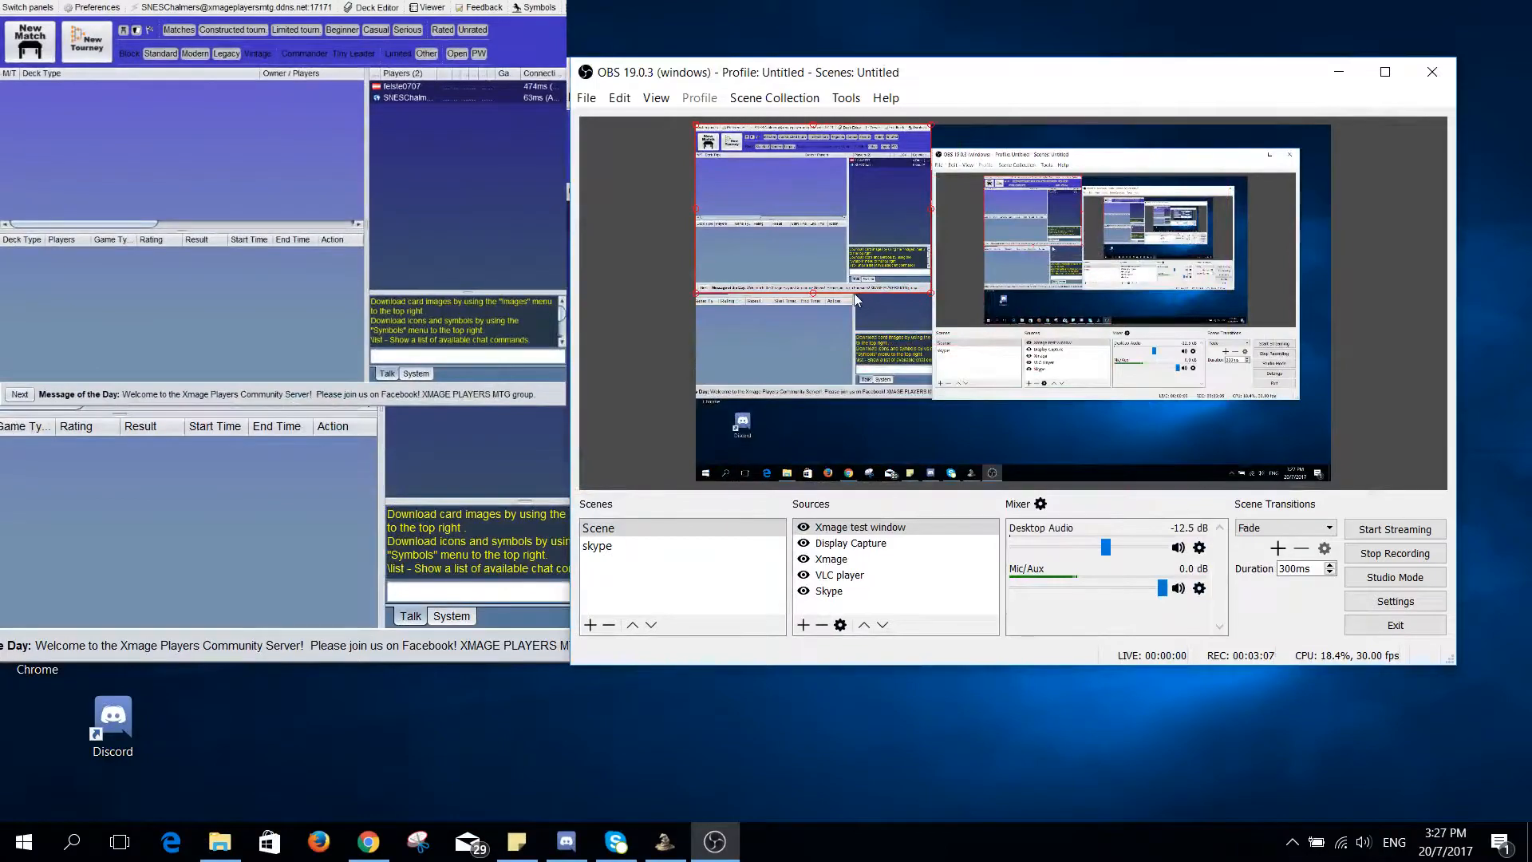
pyautogui.moveTo(842, 259); pyautogui.dragTo(739, 238)
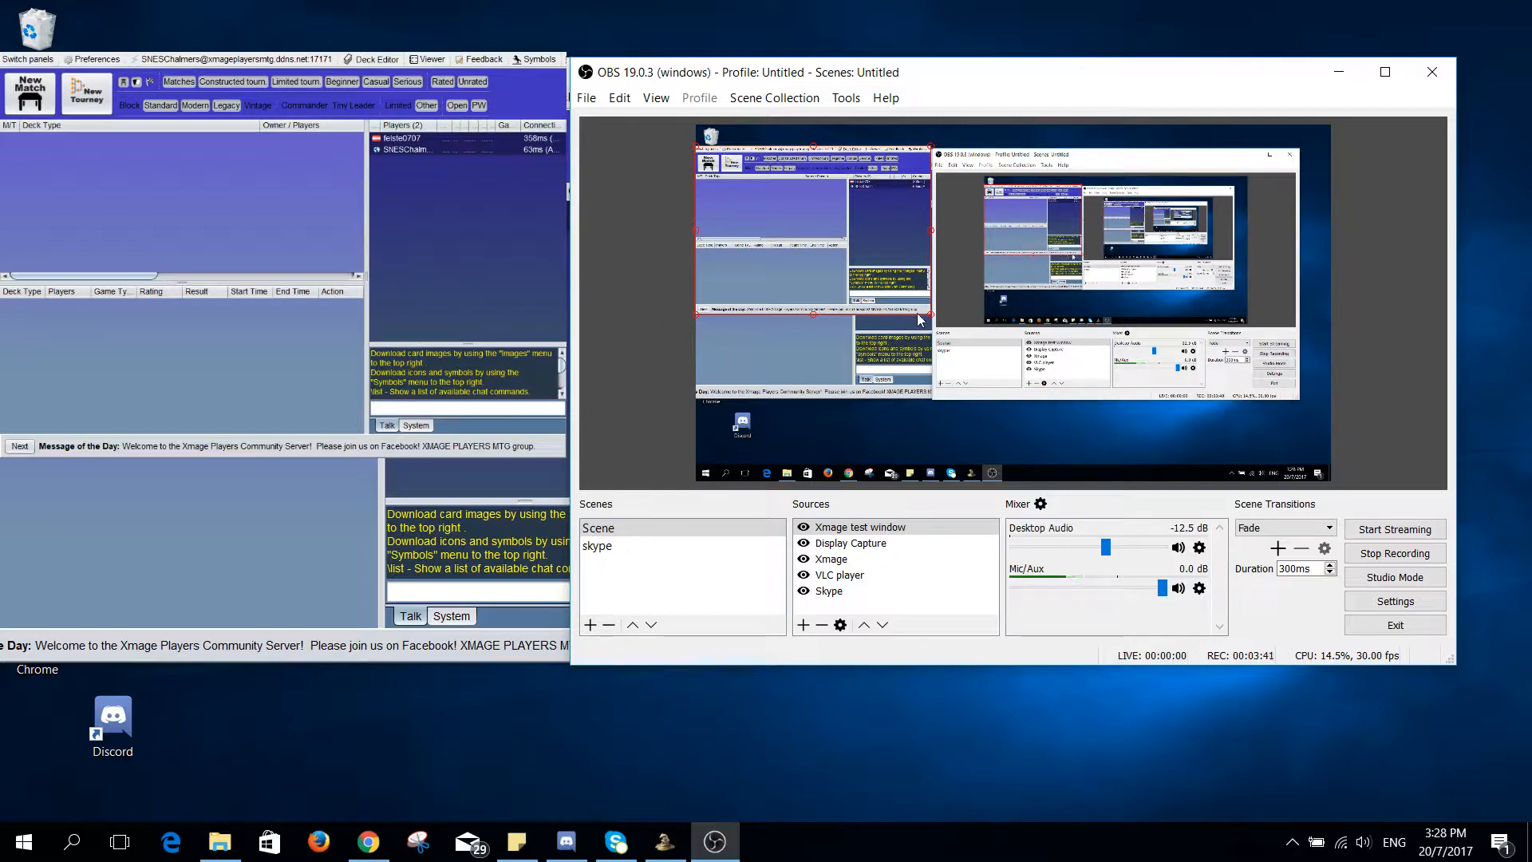
pyautogui.moveTo(919, 316); pyautogui.dragTo(898, 274)
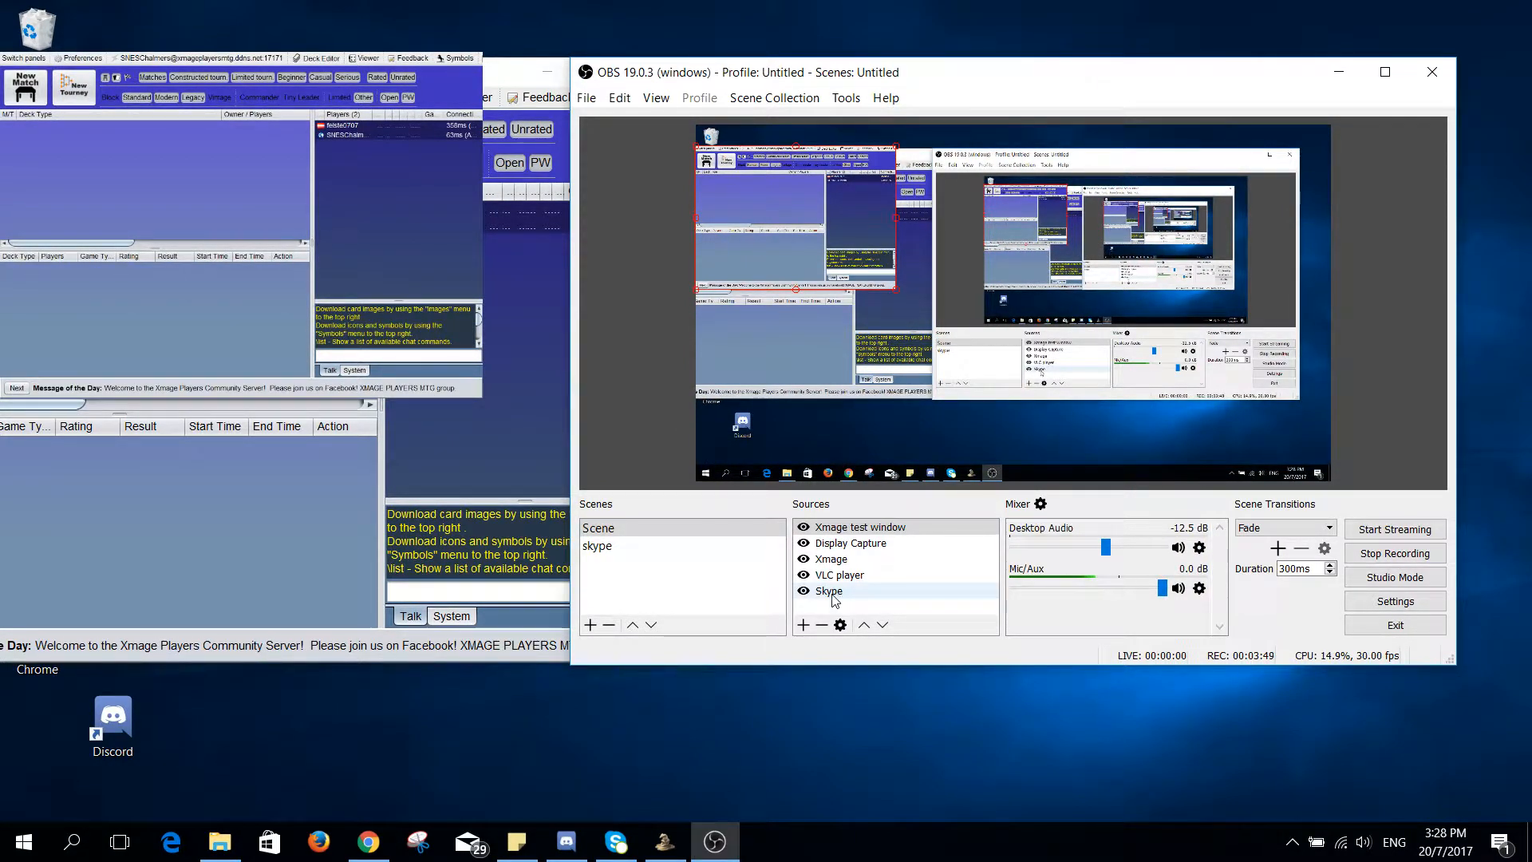
# Step: Start a new Window Capture source and bring up Skype's sign-in window, moving it clear of the source dialog
pyautogui.click(610, 855)
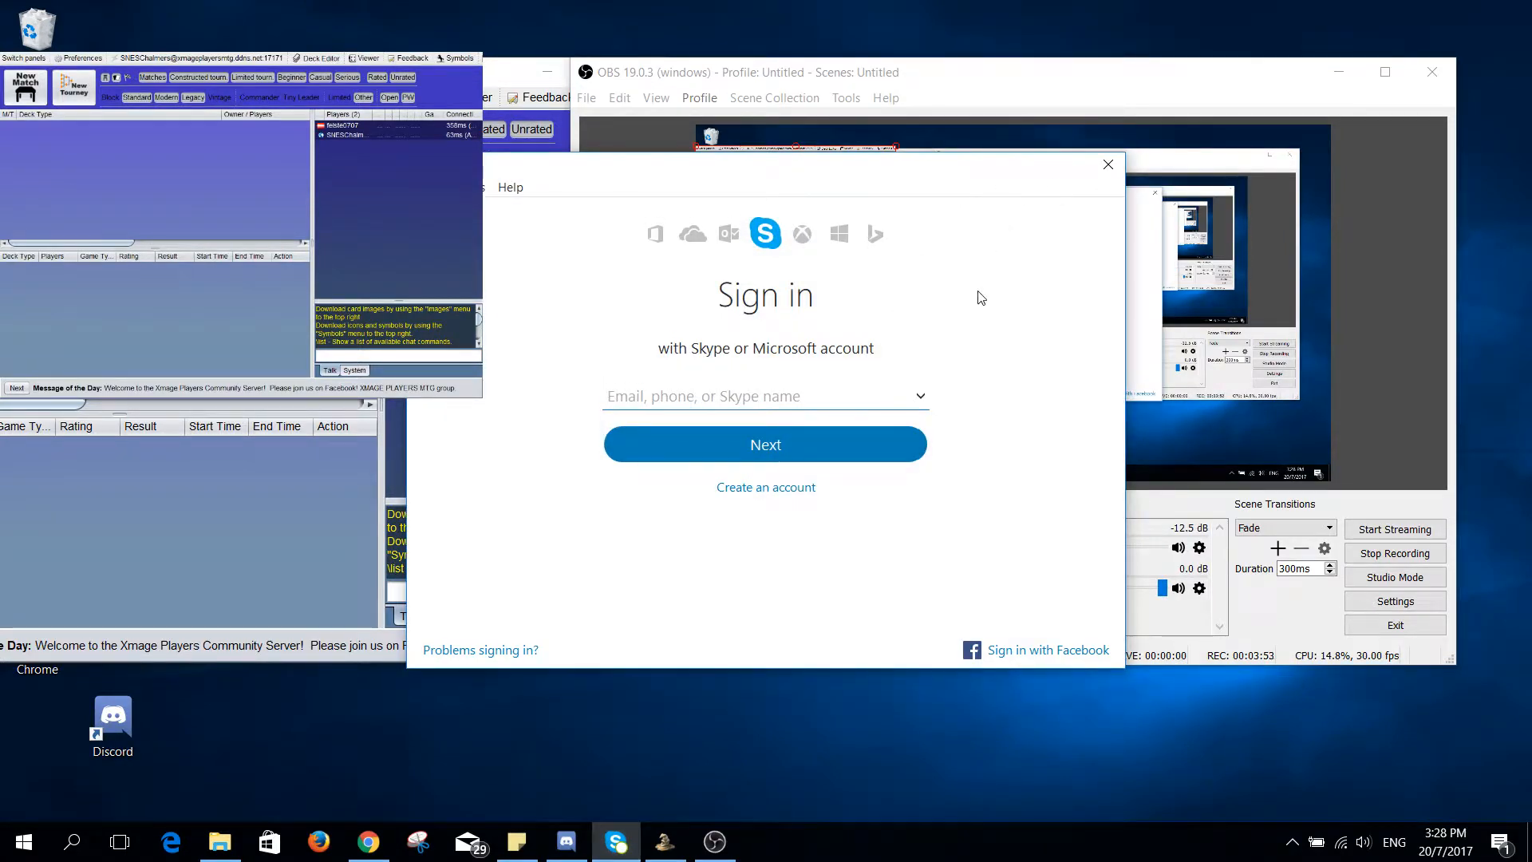
pyautogui.click(1108, 164)
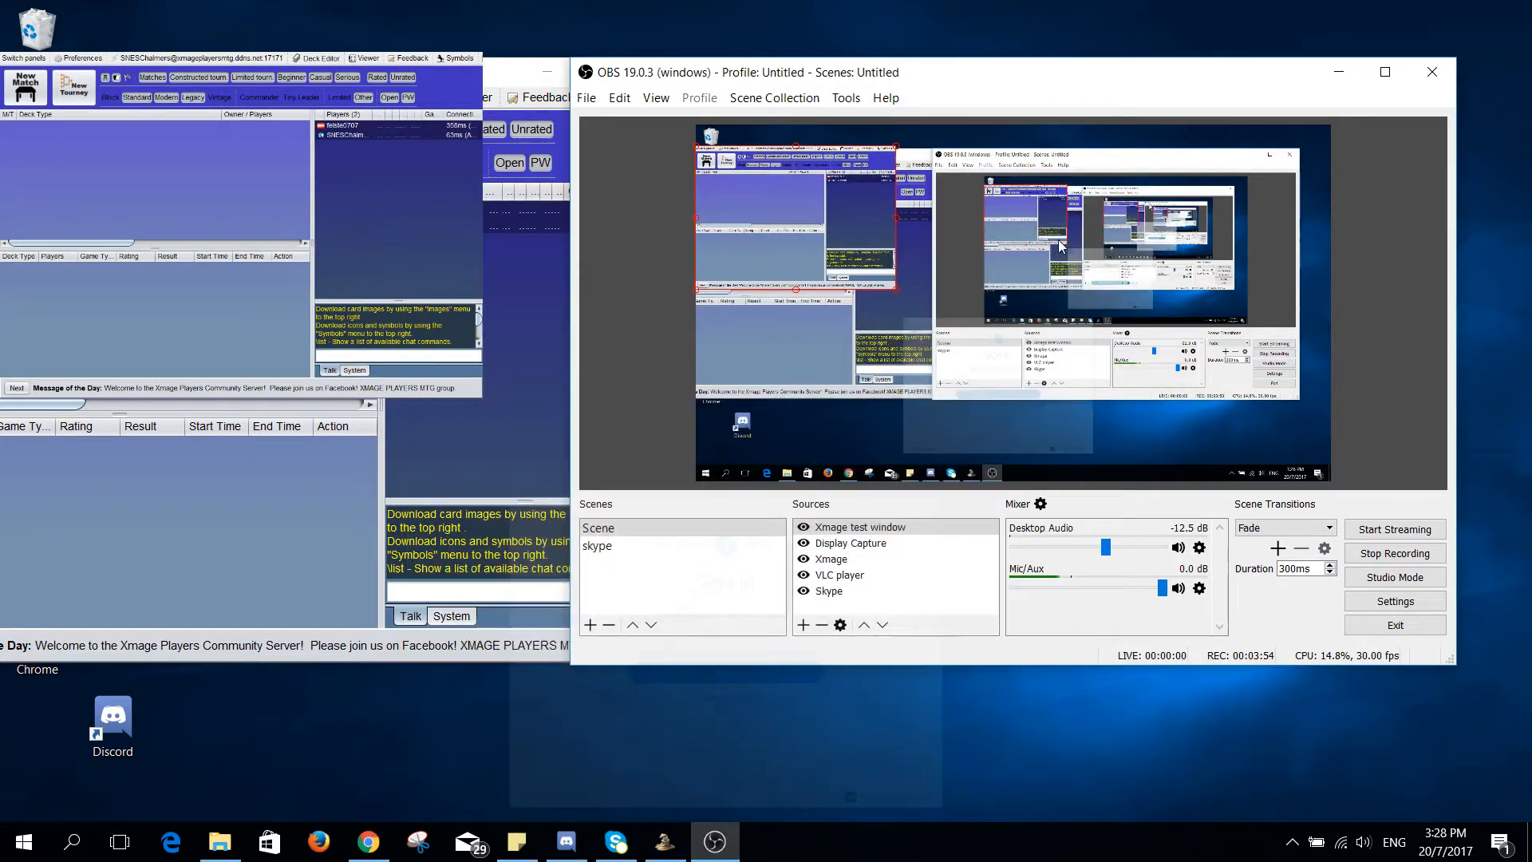
pyautogui.click(803, 625)
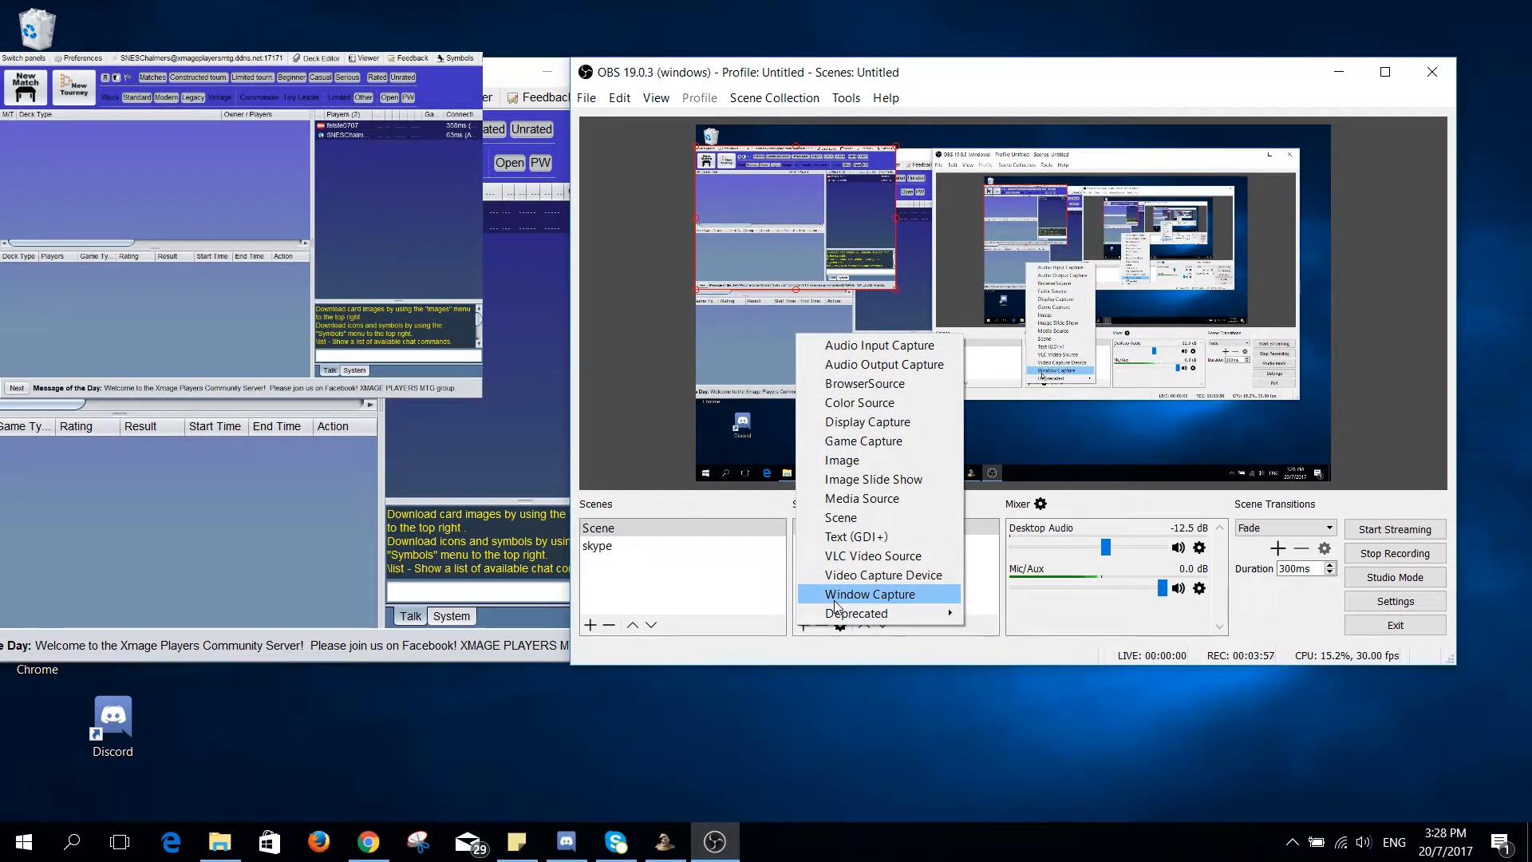
pyautogui.click(834, 604)
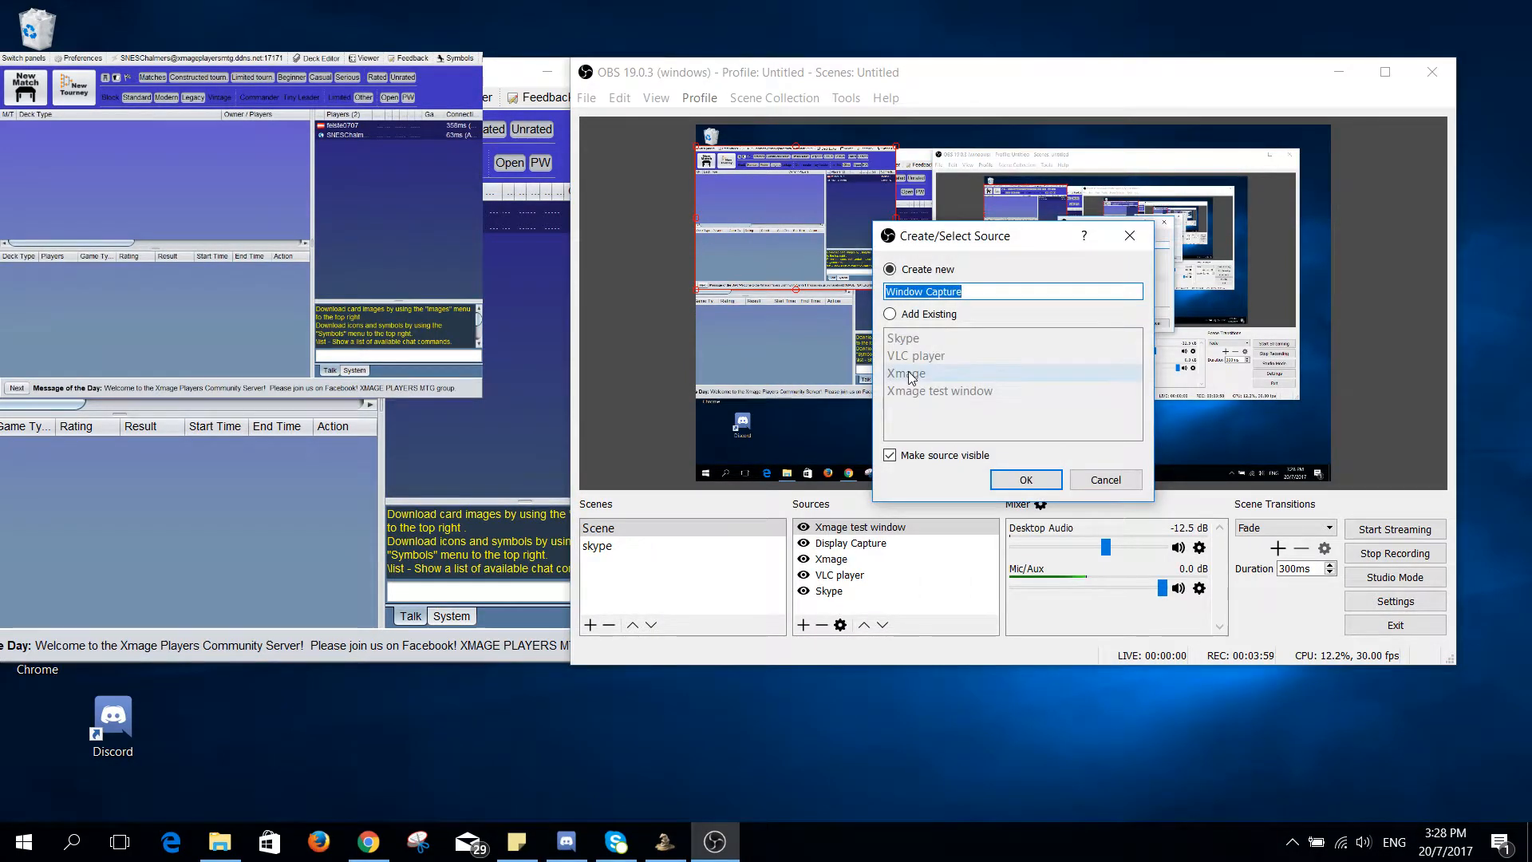
pyautogui.click(630, 851)
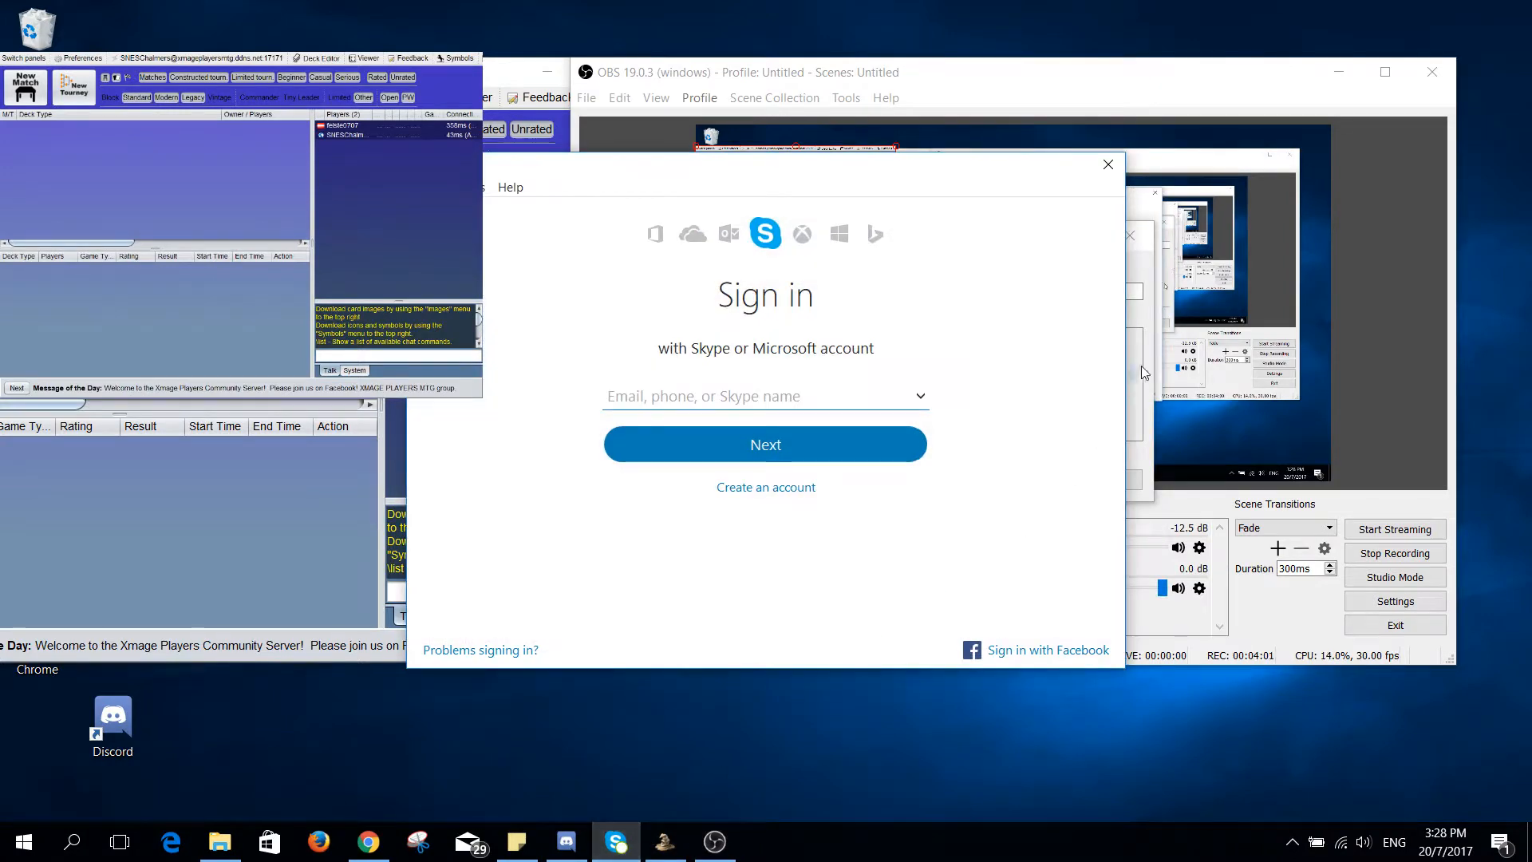
pyautogui.moveTo(774, 227); pyautogui.dragTo(450, 242)
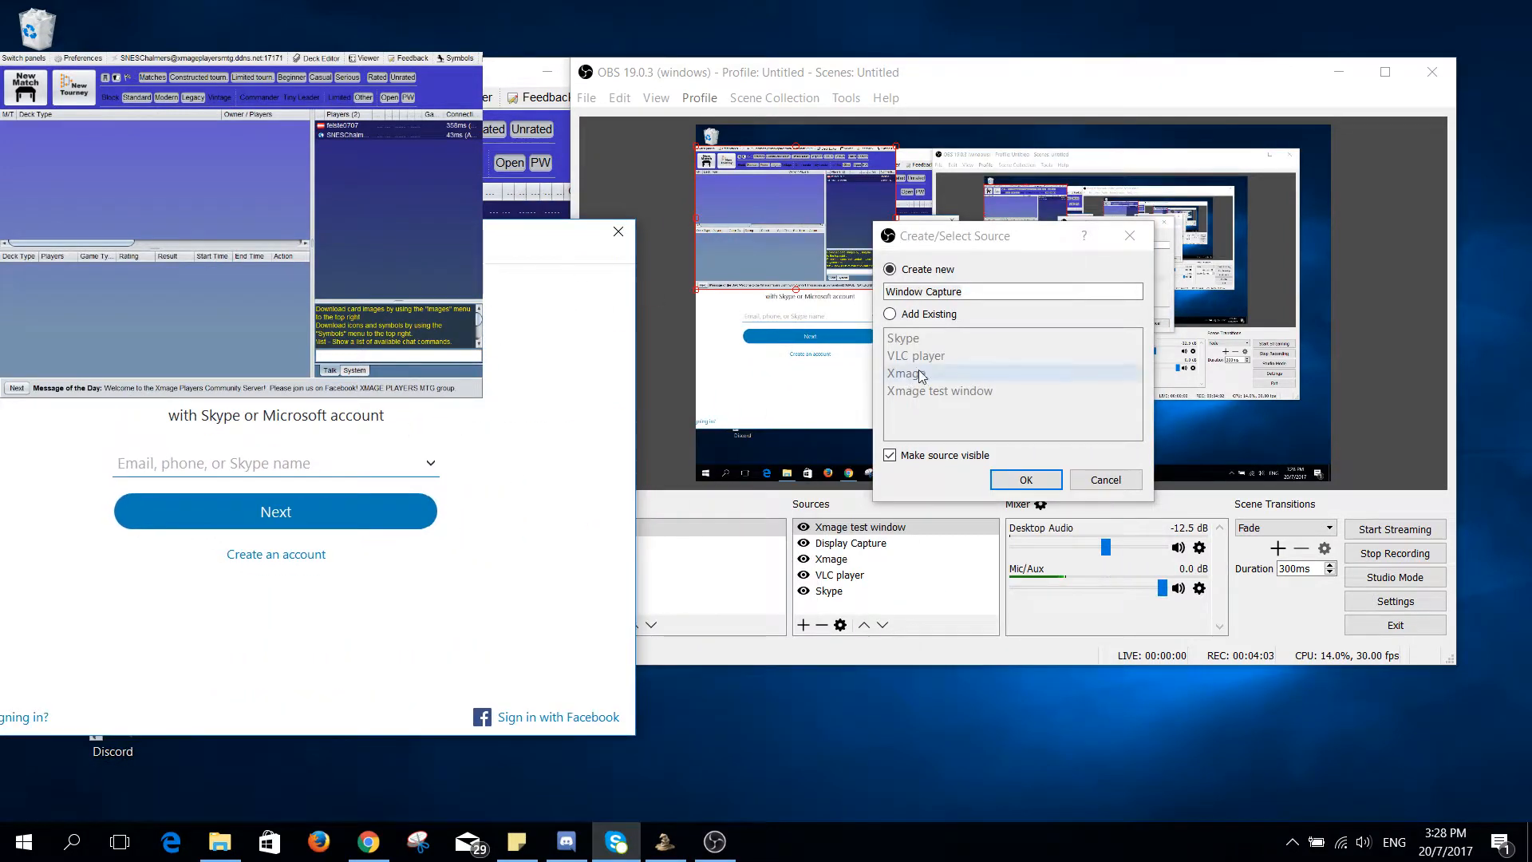
# Step: Name the new window capture source "skype test" and create it
pyautogui.moveTo(968, 292); pyautogui.dragTo(836, 288)
pyautogui.write('sky te')
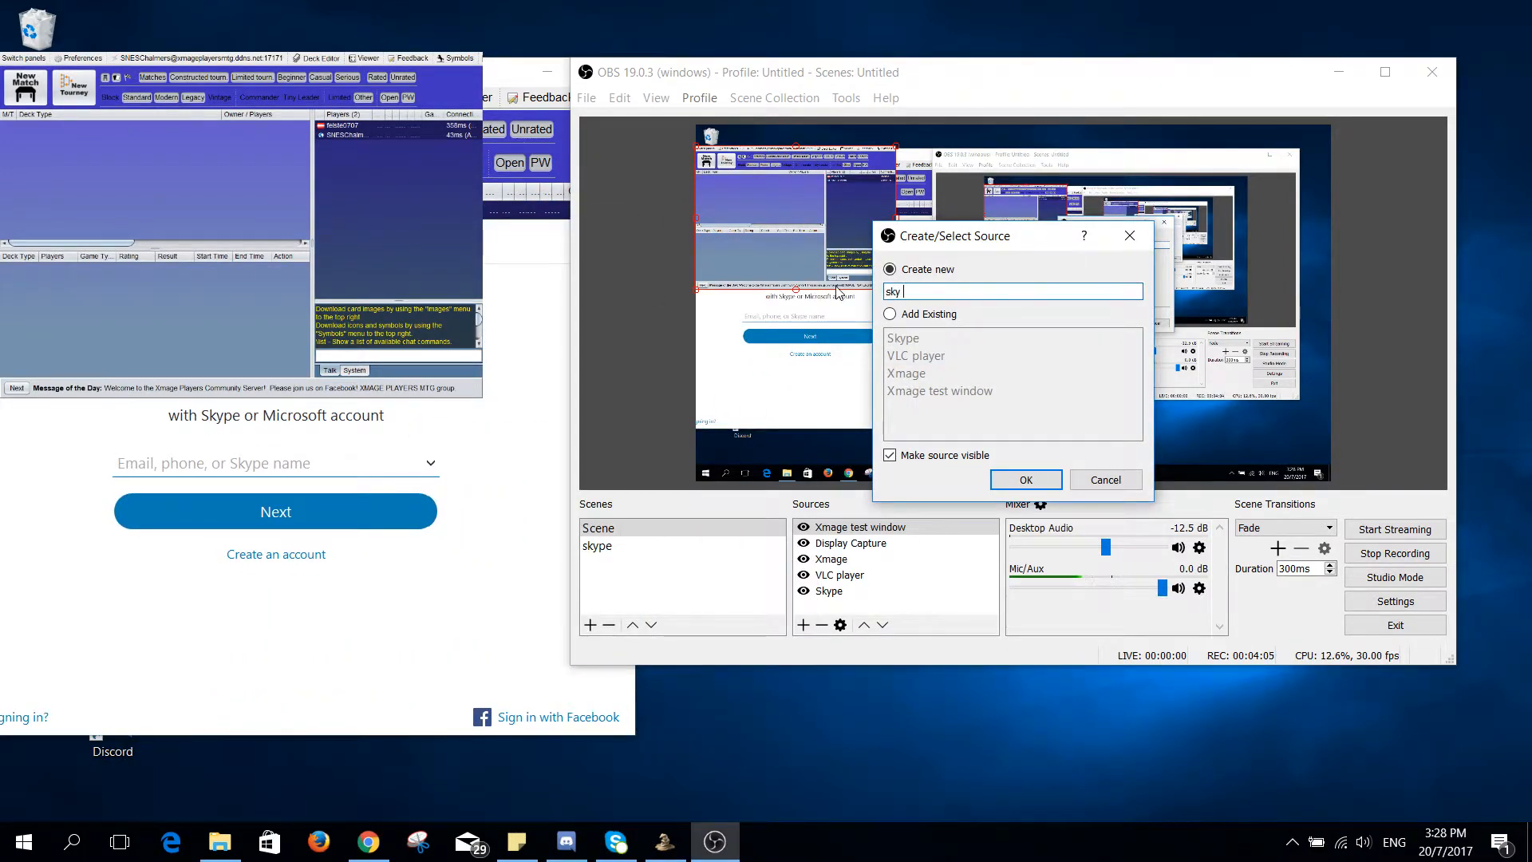
pyautogui.press('BackSpace')
pyautogui.press('BackSpace')
pyautogui.press('BackSpace')
pyautogui.write('pe test')
pyautogui.click(1027, 480)
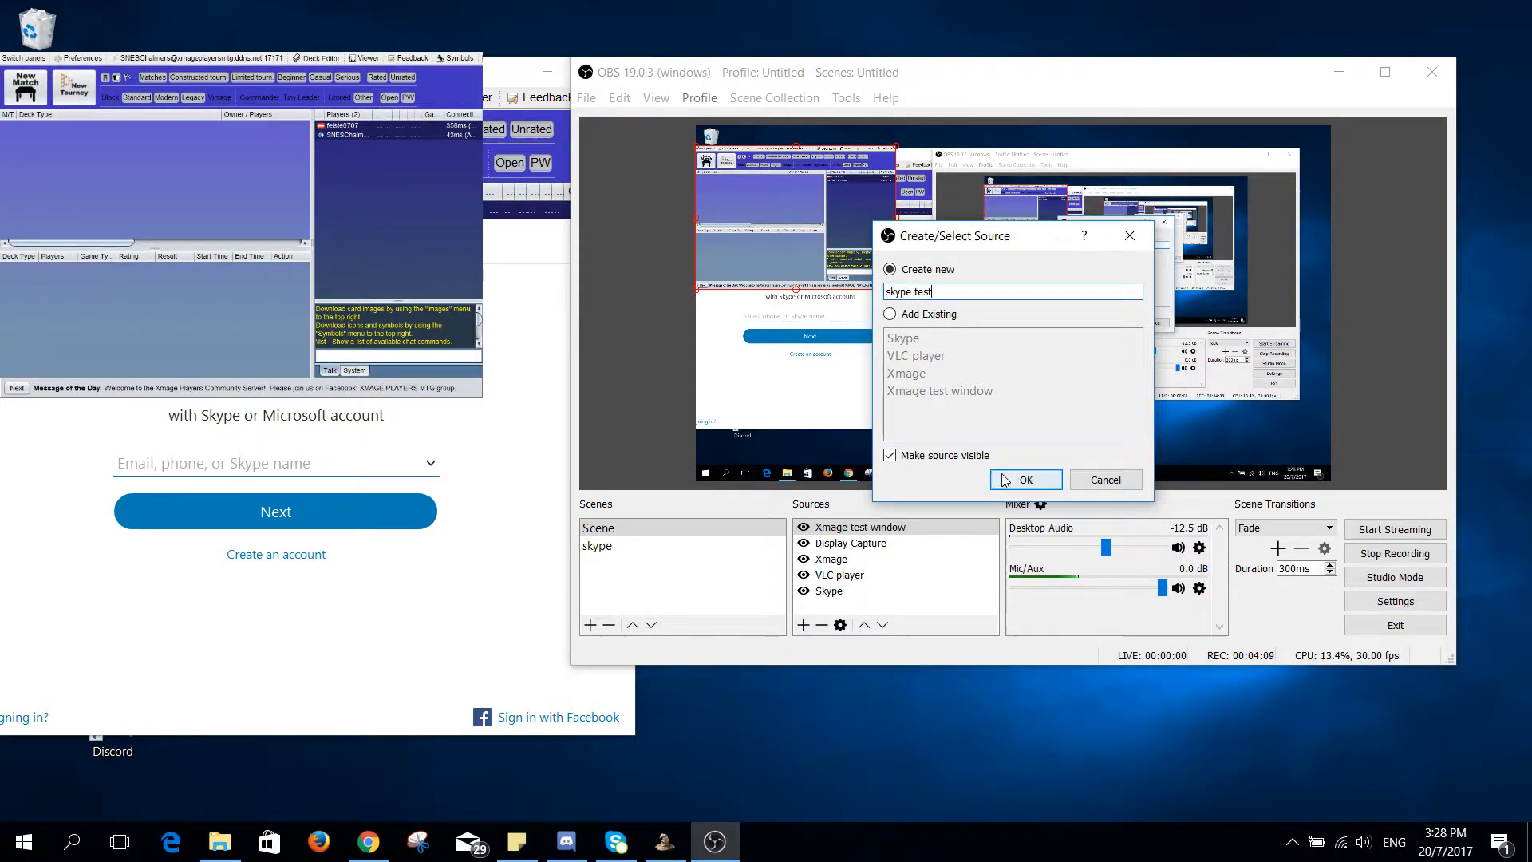
# Step: Set the source to capture the [Skype.exe] Skype window with cursor capture turned off, and apply the properties
pyautogui.click(953, 468)
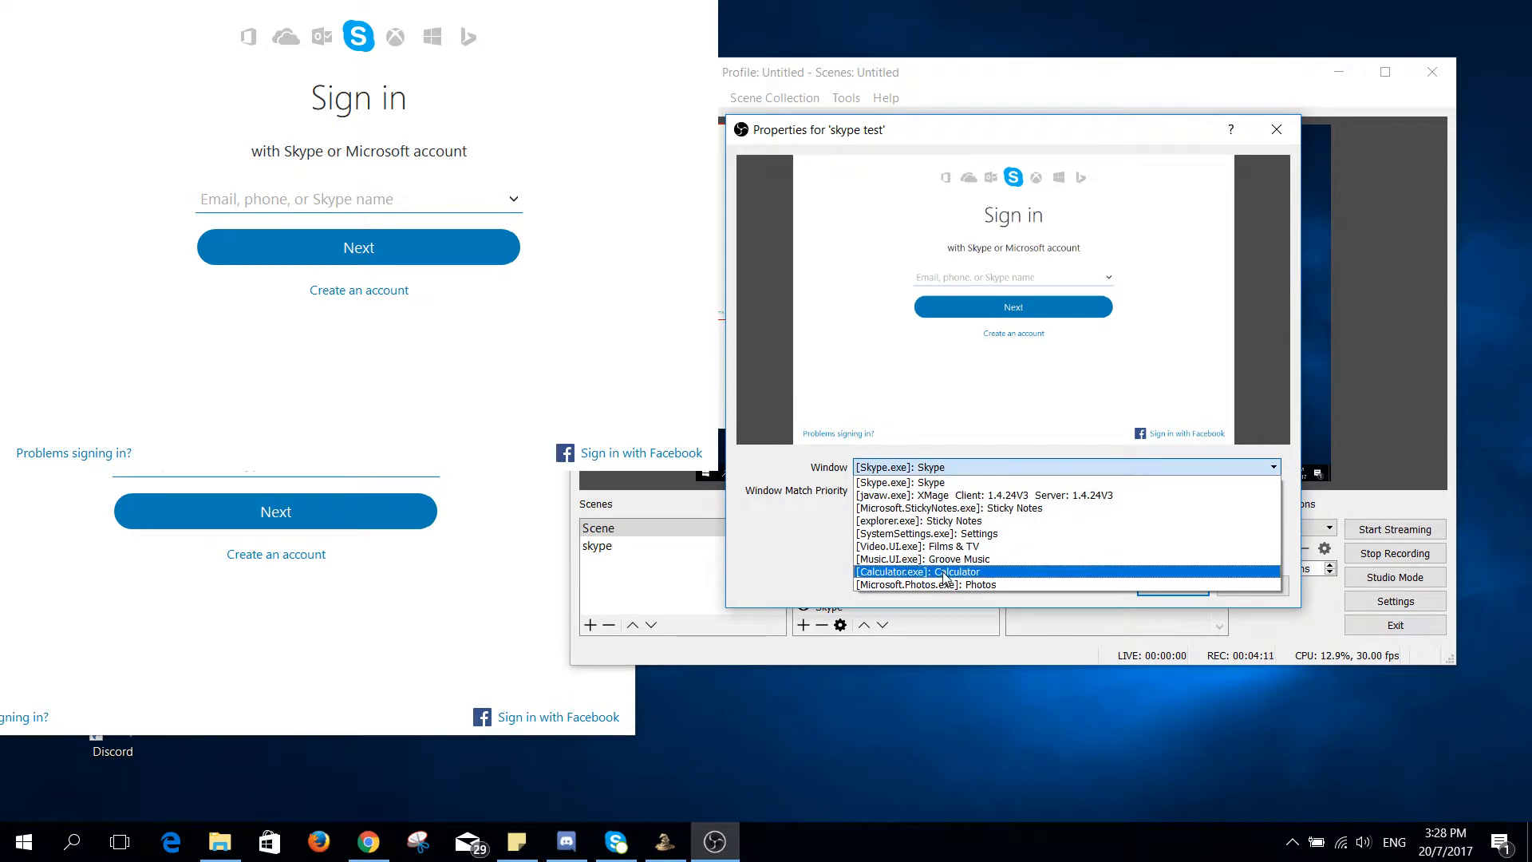
pyautogui.click(963, 483)
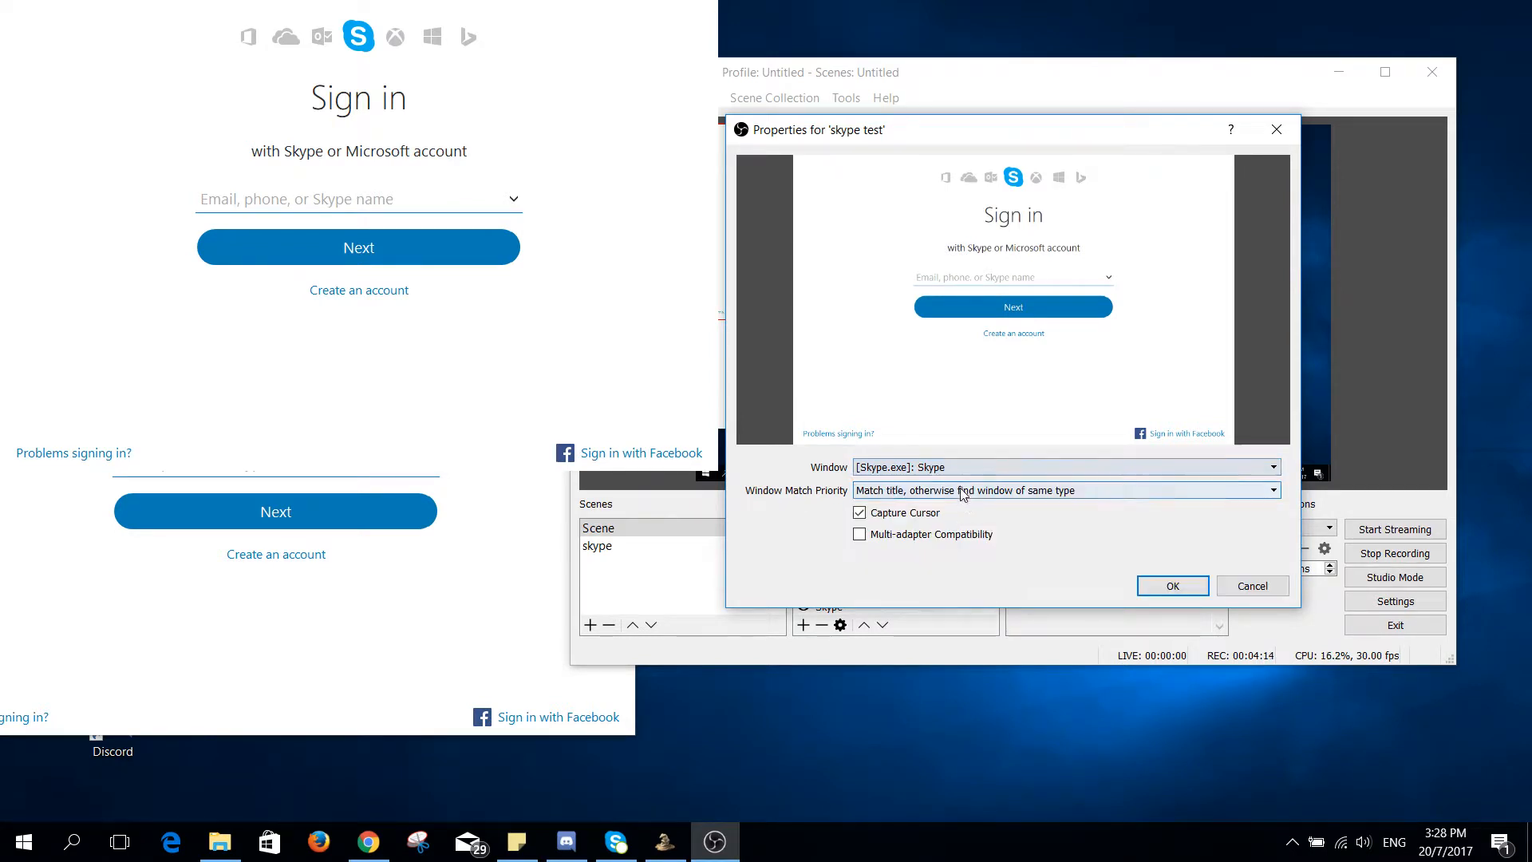
pyautogui.click(859, 515)
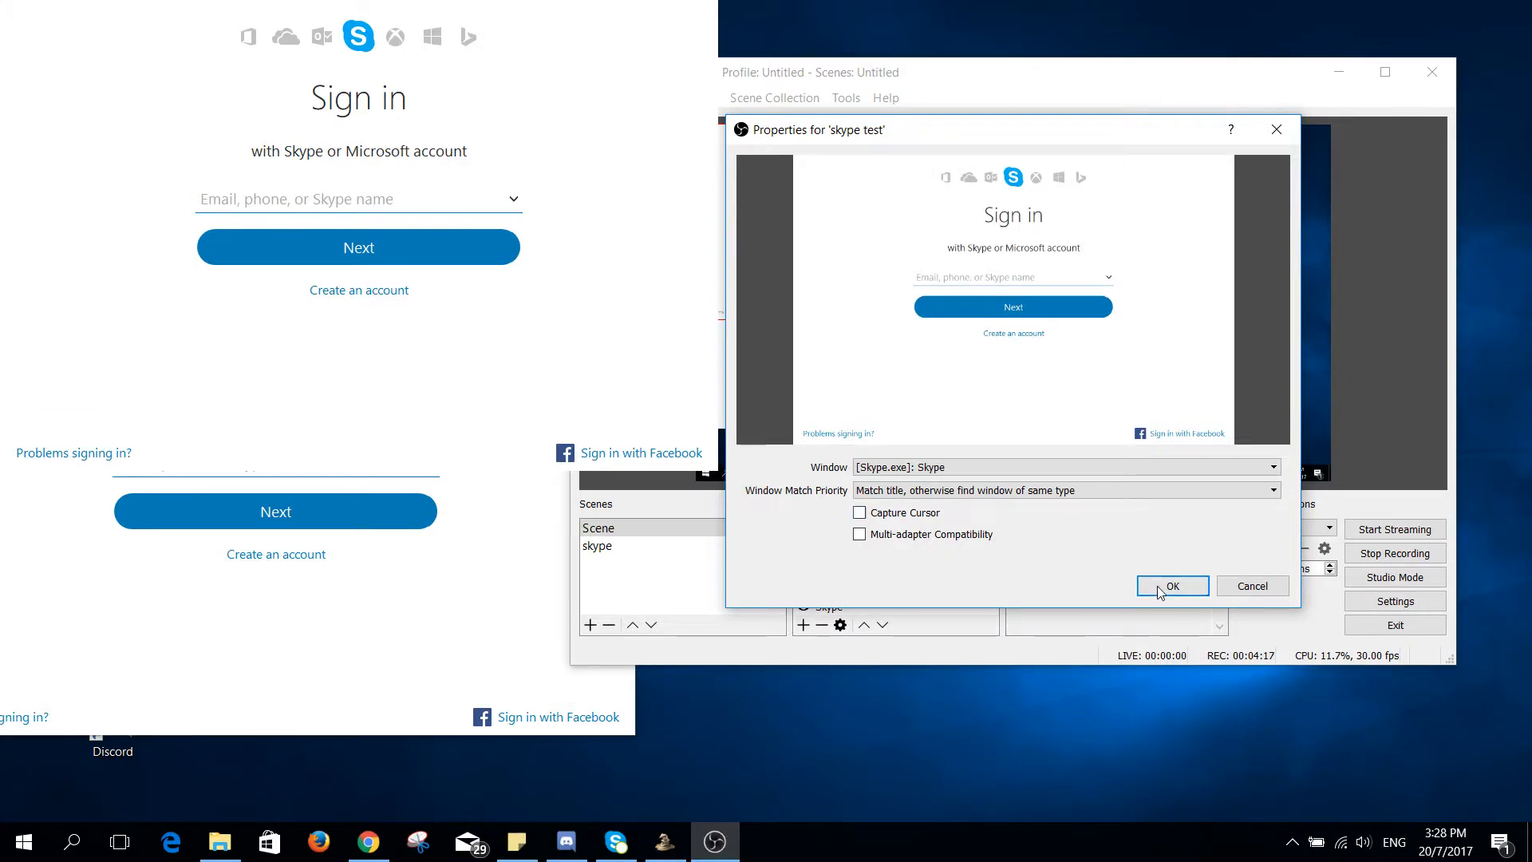
pyautogui.click(1159, 588)
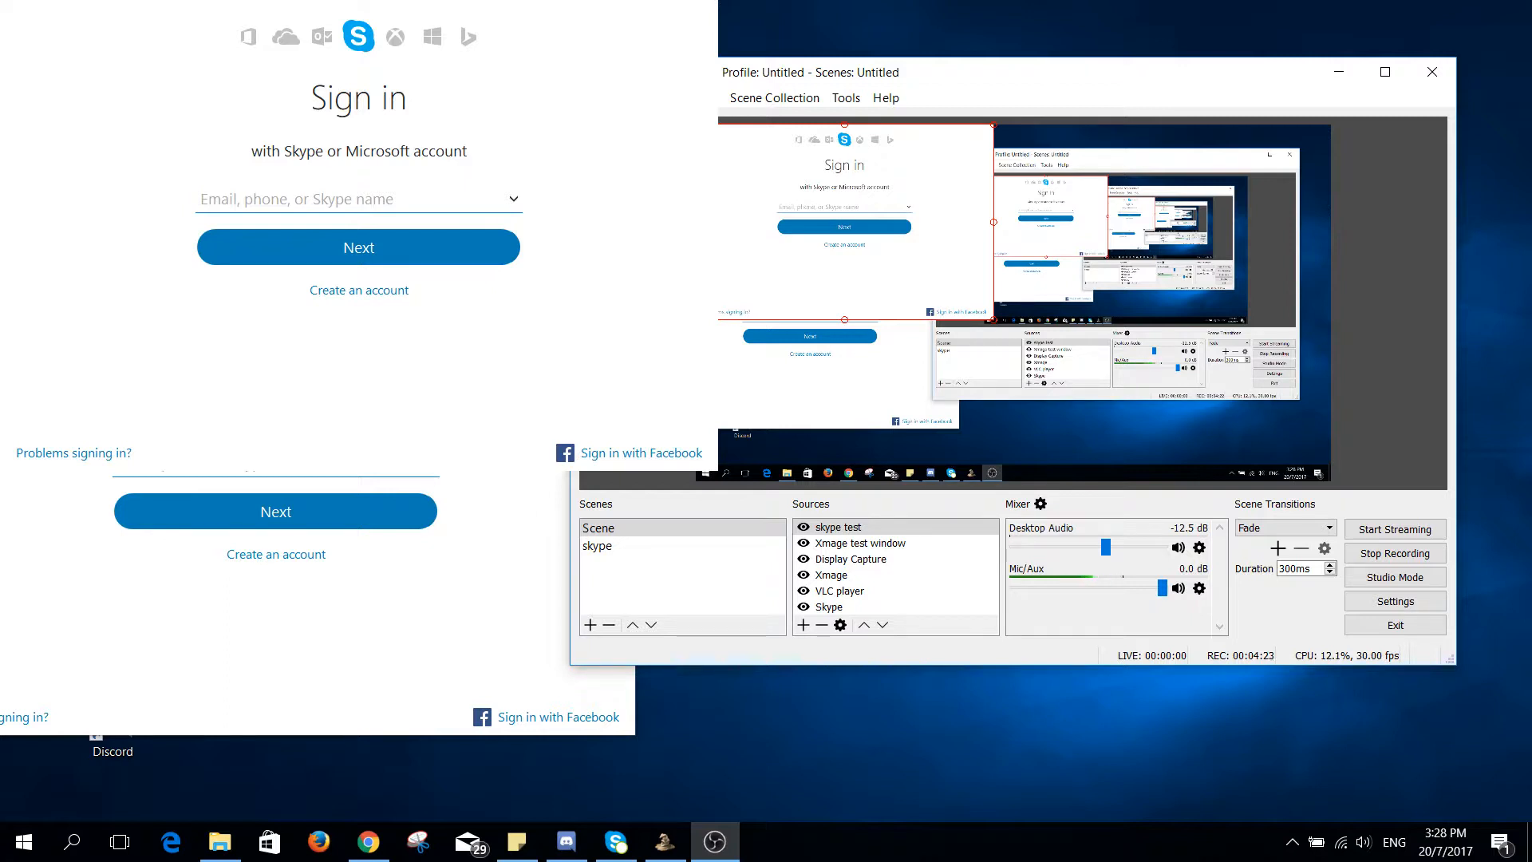
# Step: Shrink the skype test capture to a small box, move it outside the canvas's upper-left edge, and keep it selected
pyautogui.moveTo(992, 321); pyautogui.dragTo(646, 180)
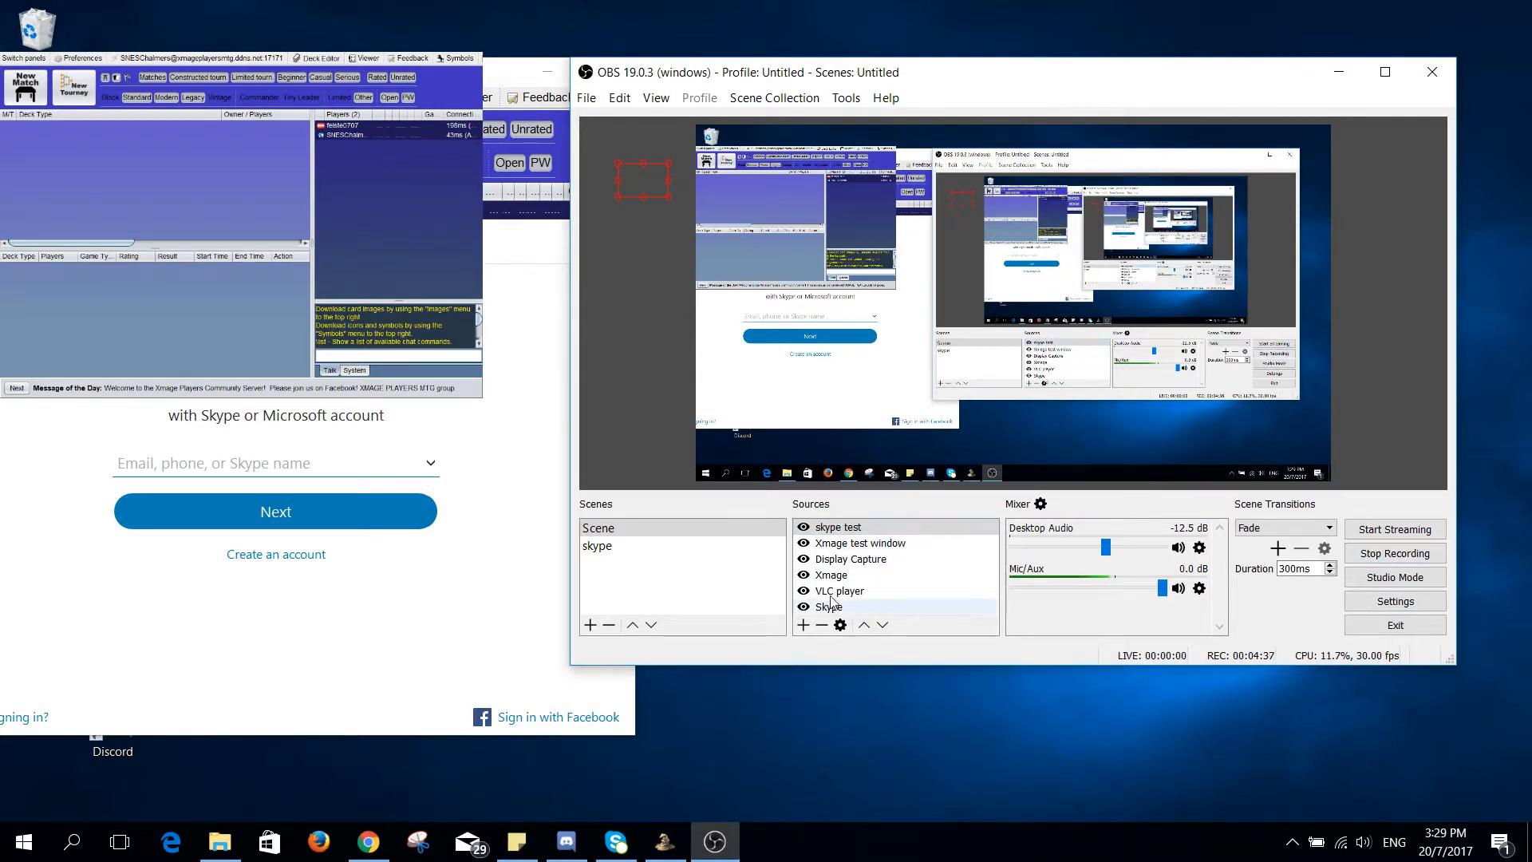
pyautogui.click(853, 526)
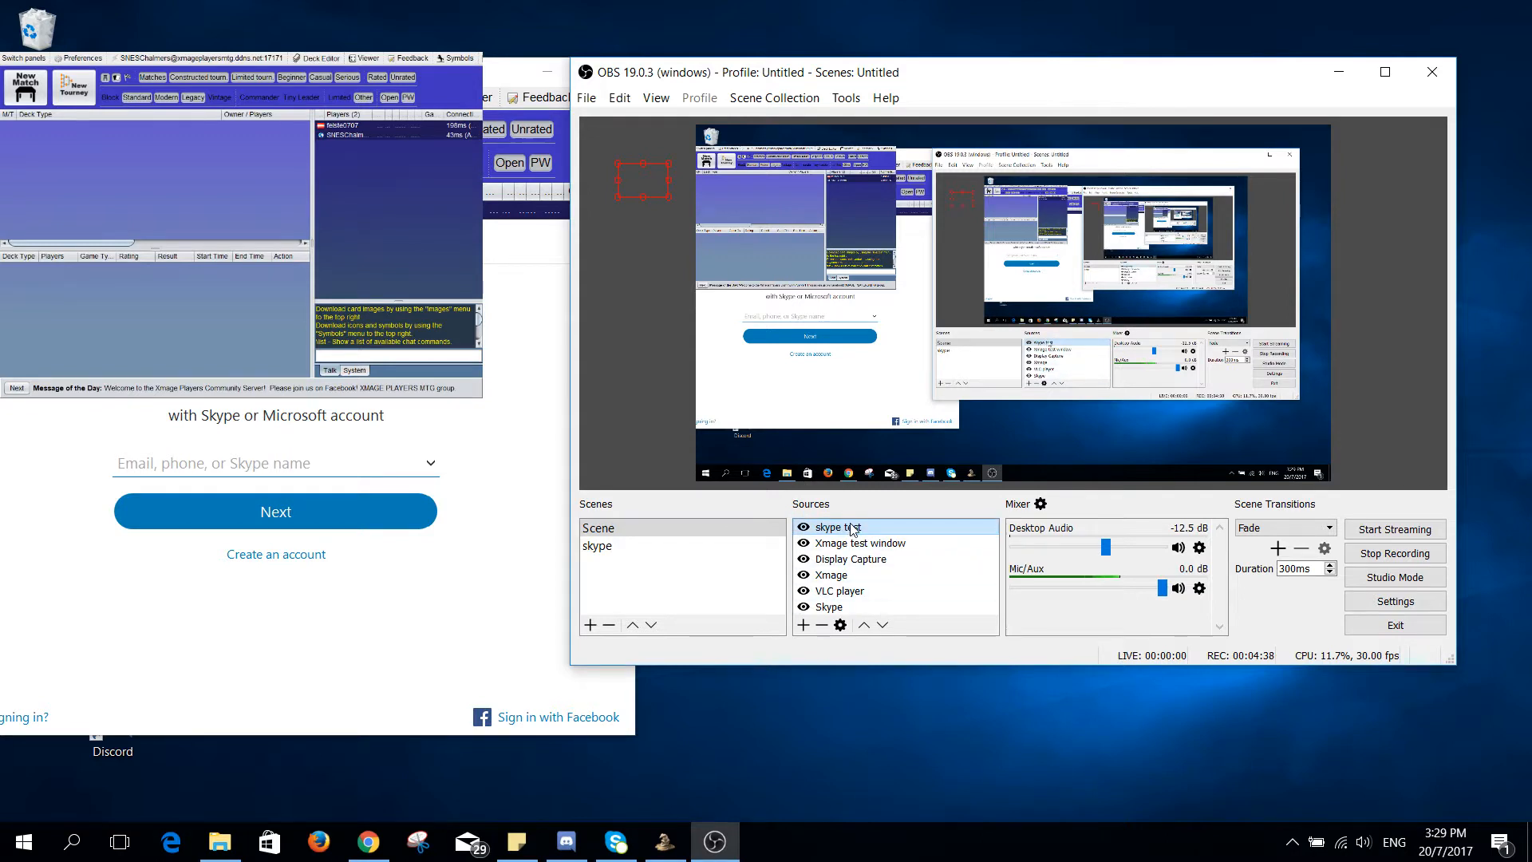
pyautogui.click(632, 192)
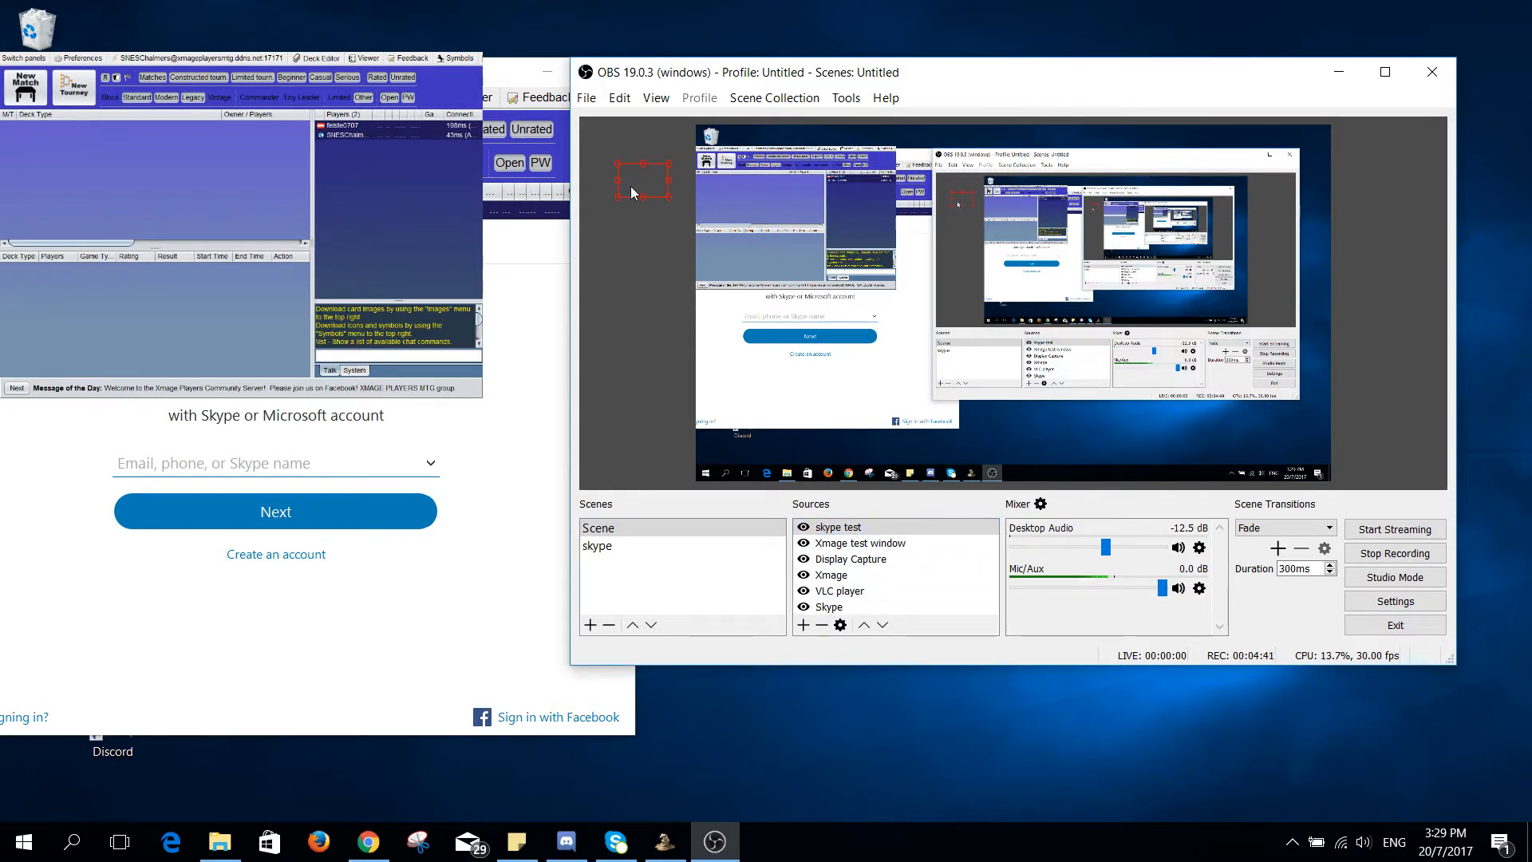